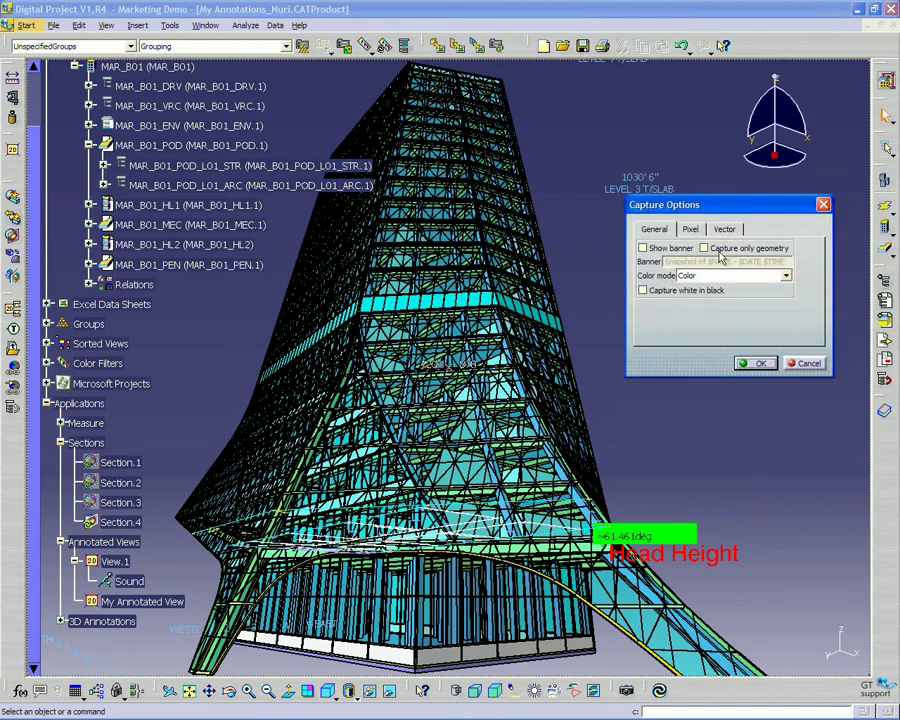
# - Restrict captures to geometry only and keep Pixel rendering quality set to Customized
pyautogui.click(712, 251)
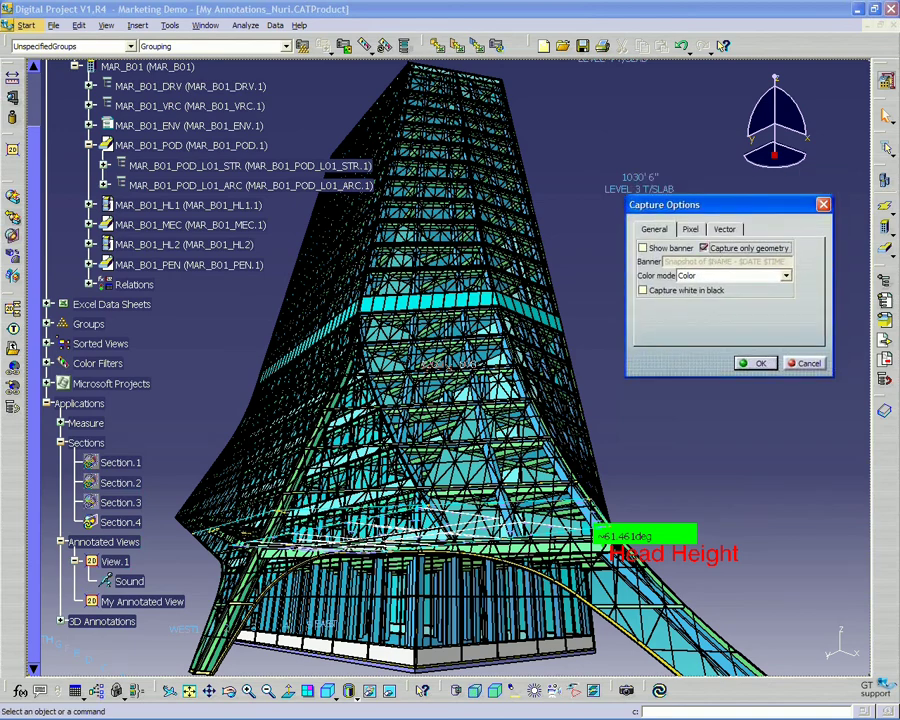
pyautogui.click(691, 230)
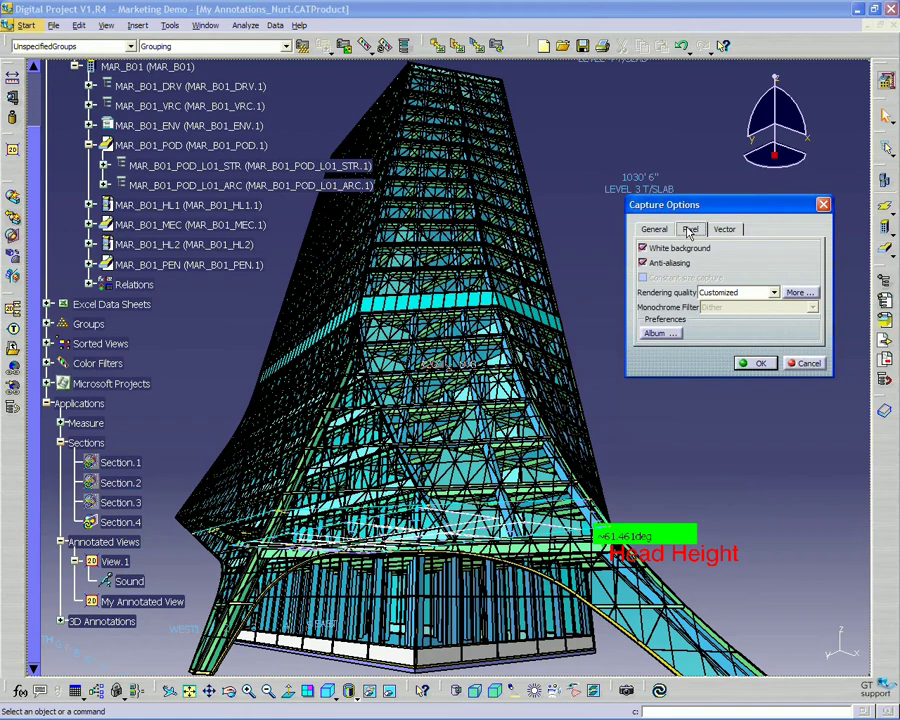
pyautogui.moveTo(683, 205); pyautogui.dragTo(678, 223)
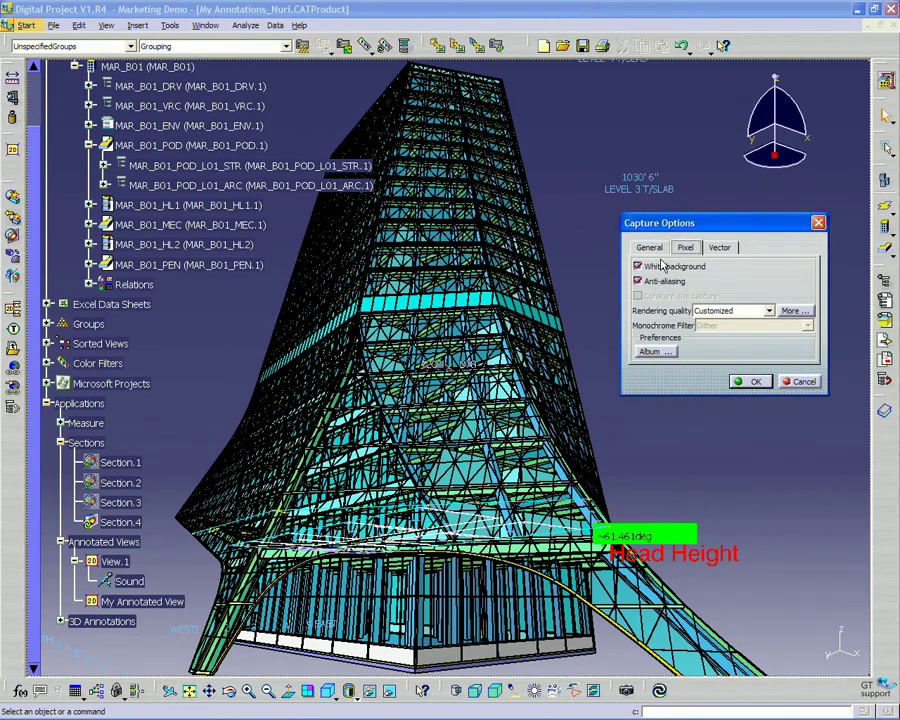
pyautogui.click(751, 315)
pyautogui.click(742, 345)
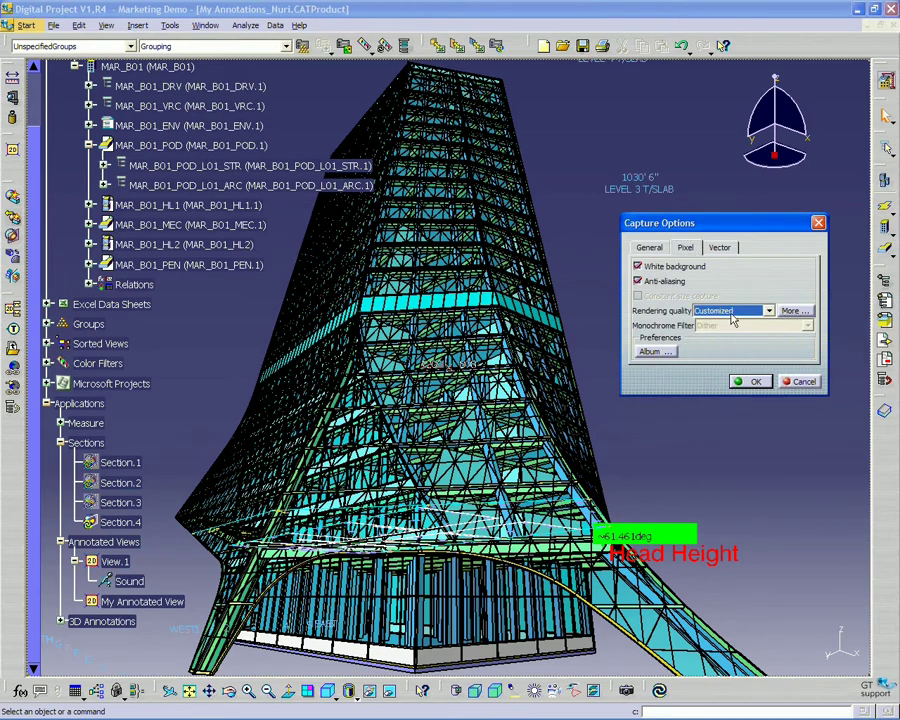
# - Set the pixel capture width to 3000, giving 3000 × 2195 (250%), and confirm
pyautogui.click(792, 311)
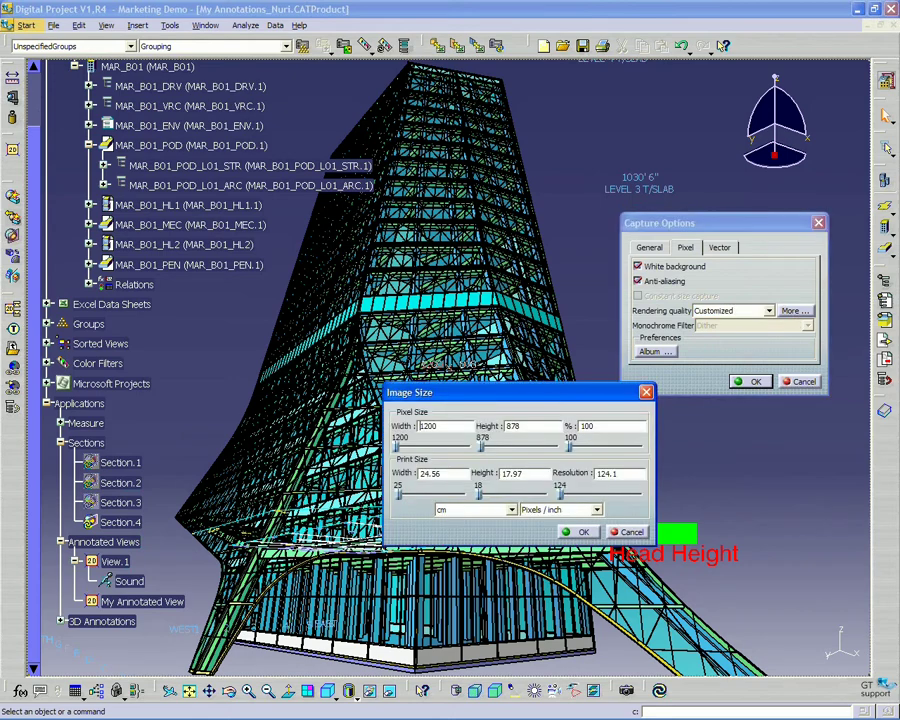
pyautogui.moveTo(531, 400); pyautogui.dragTo(677, 417)
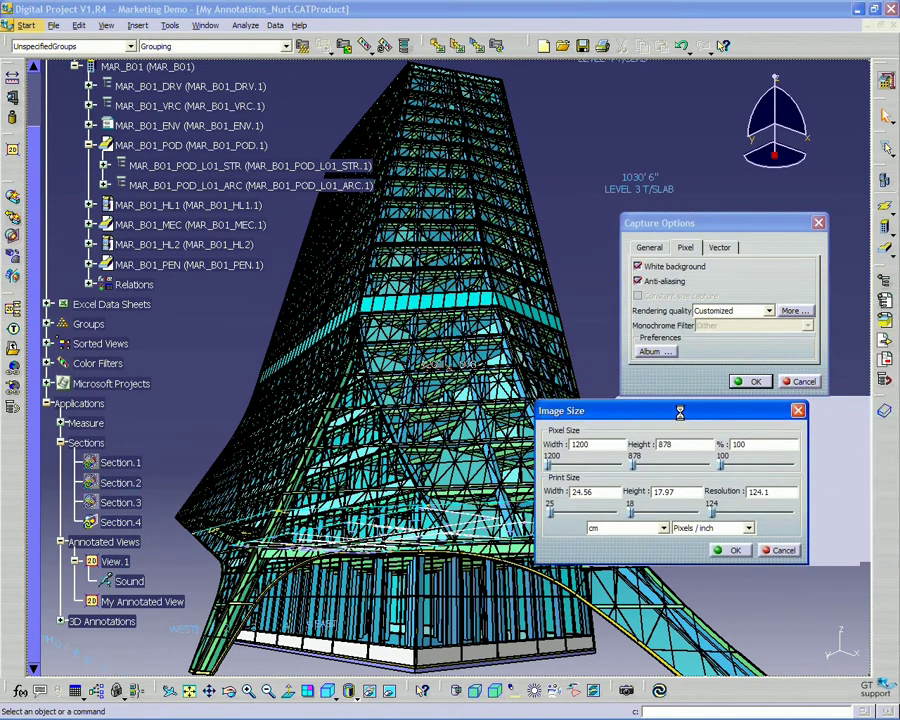
pyautogui.doubleClick(597, 443)
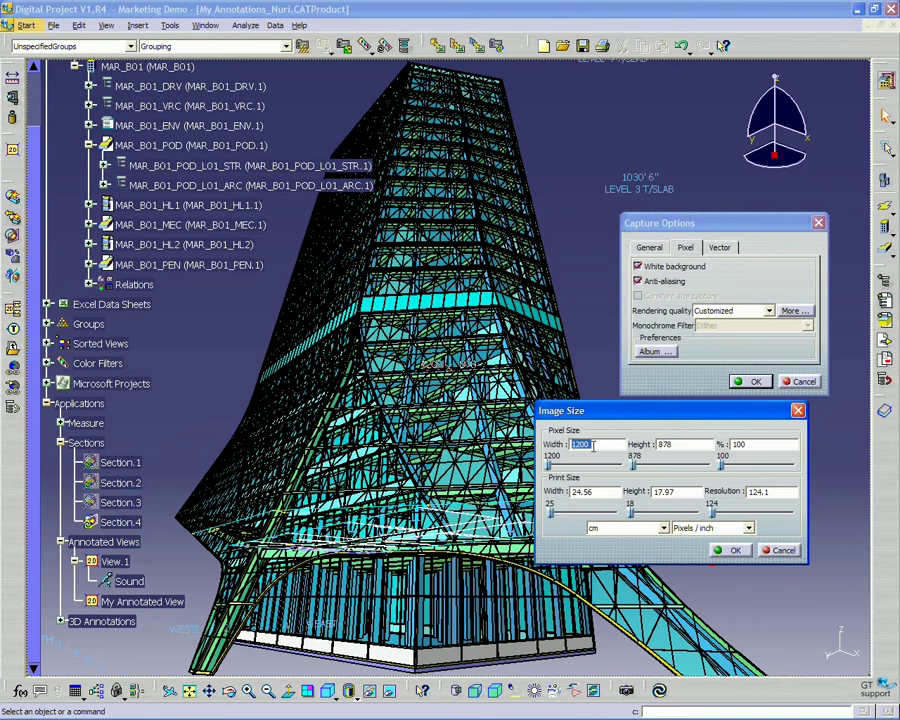
pyautogui.write('3000')
pyautogui.press('Return')
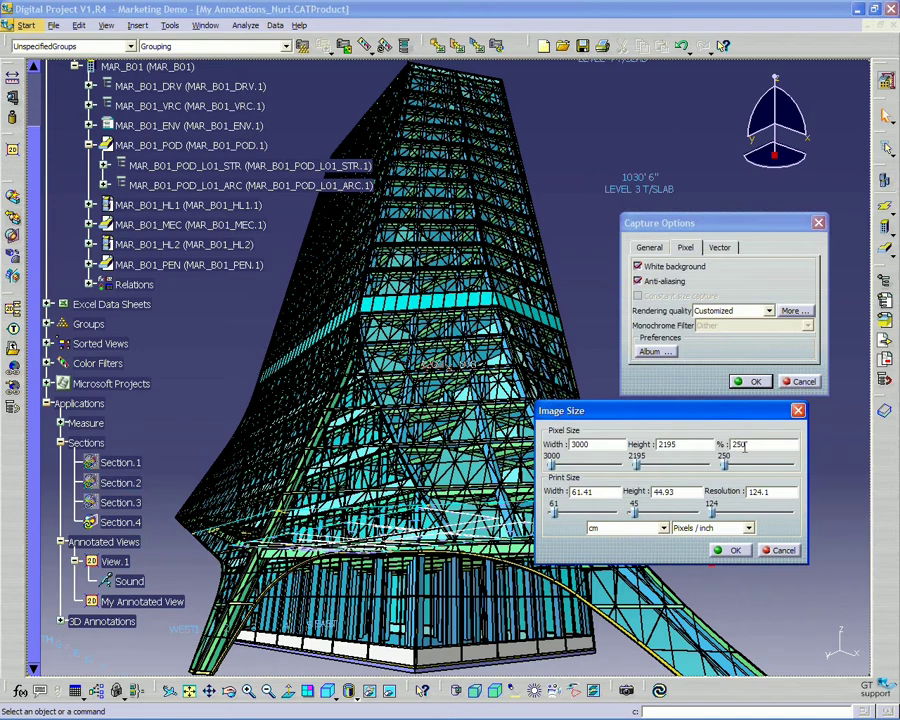
pyautogui.click(731, 550)
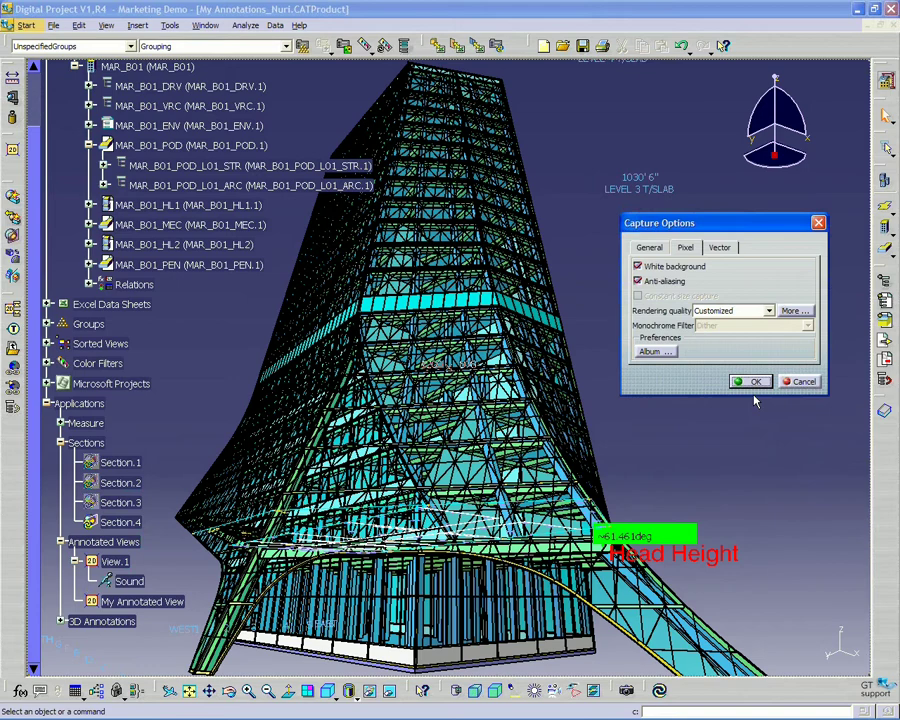
# - Close Capture Options, capture the current tower view, and save it as My Captured Image-4.jpg
pyautogui.click(751, 381)
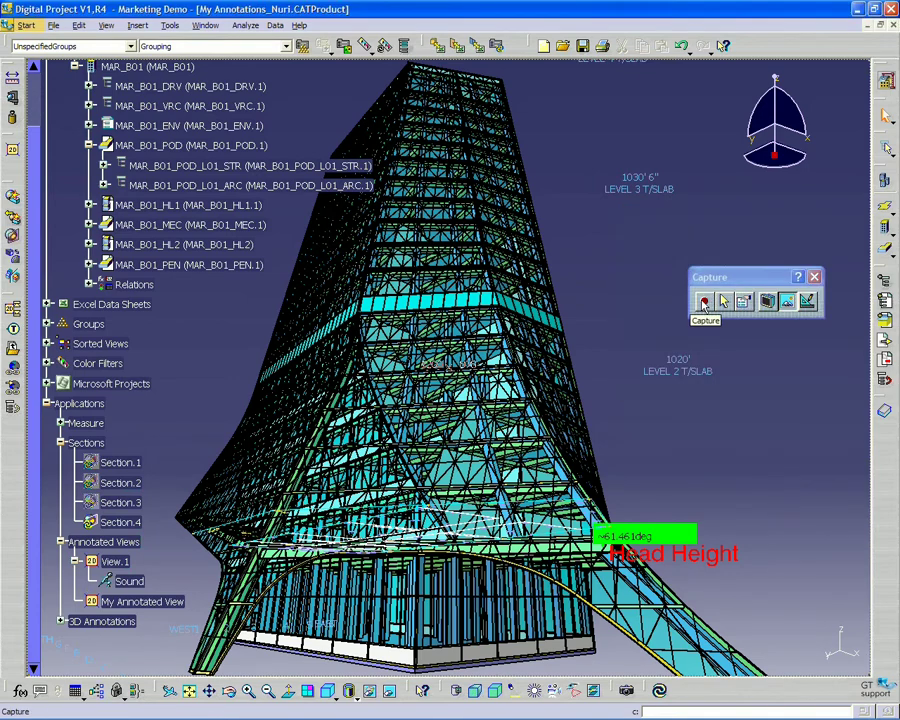
pyautogui.click(704, 302)
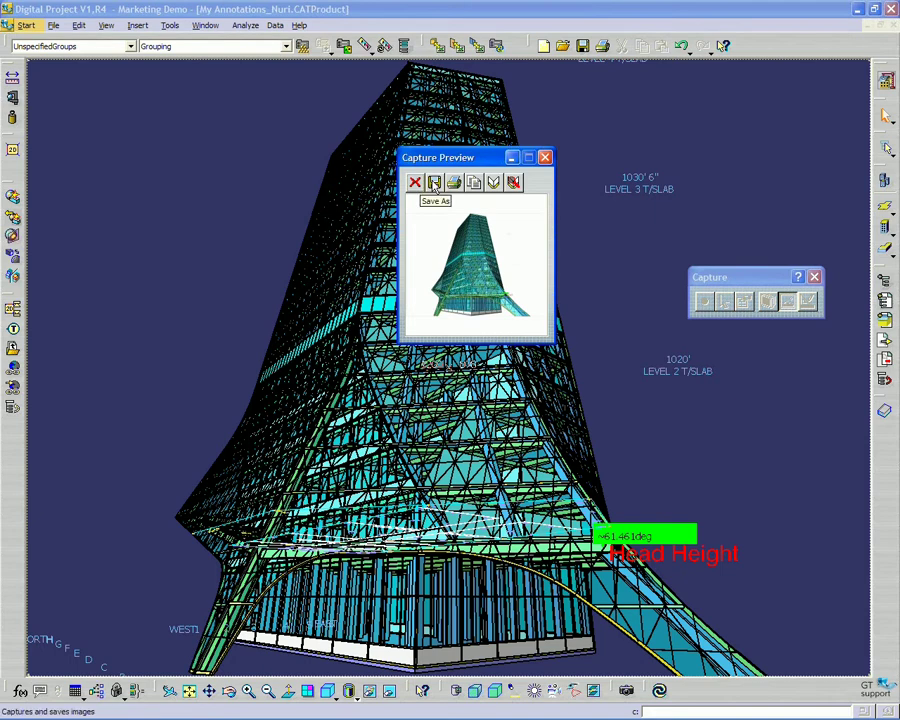
pyautogui.click(434, 183)
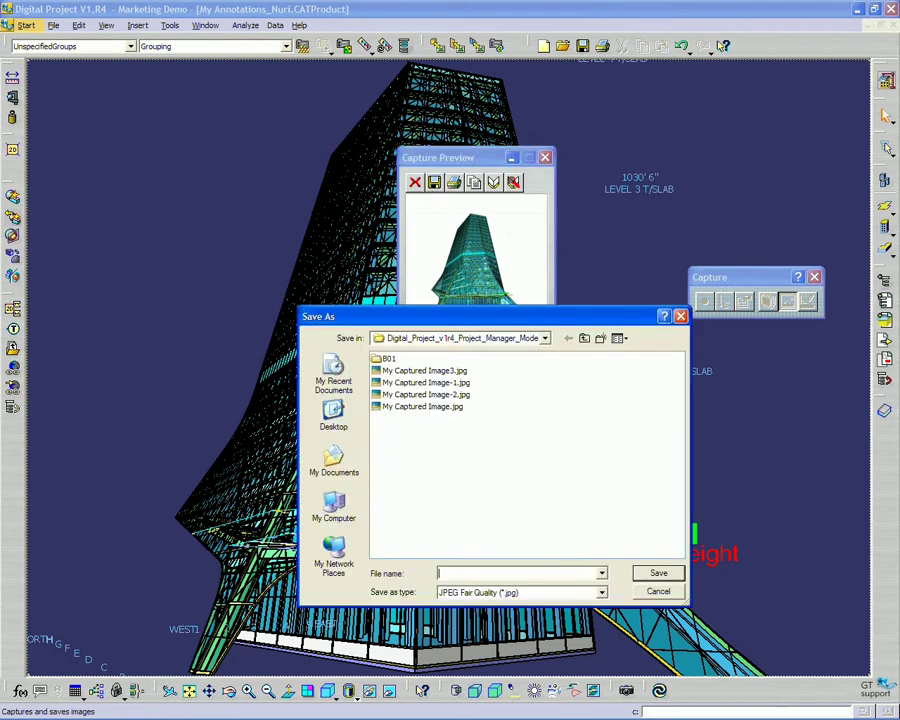
pyautogui.click(440, 394)
pyautogui.click(500, 572)
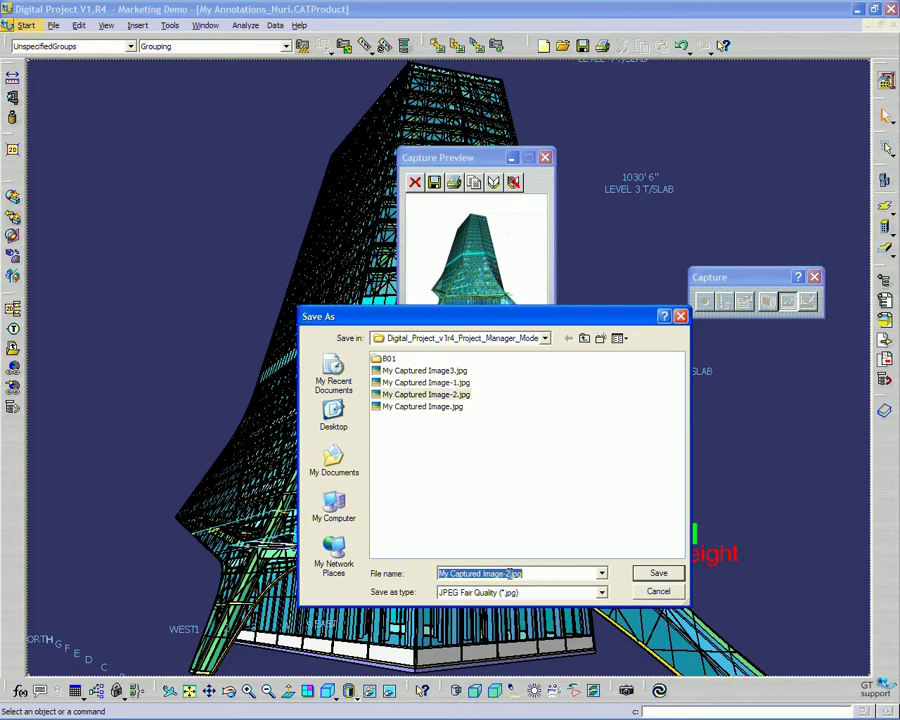
pyautogui.click(508, 574)
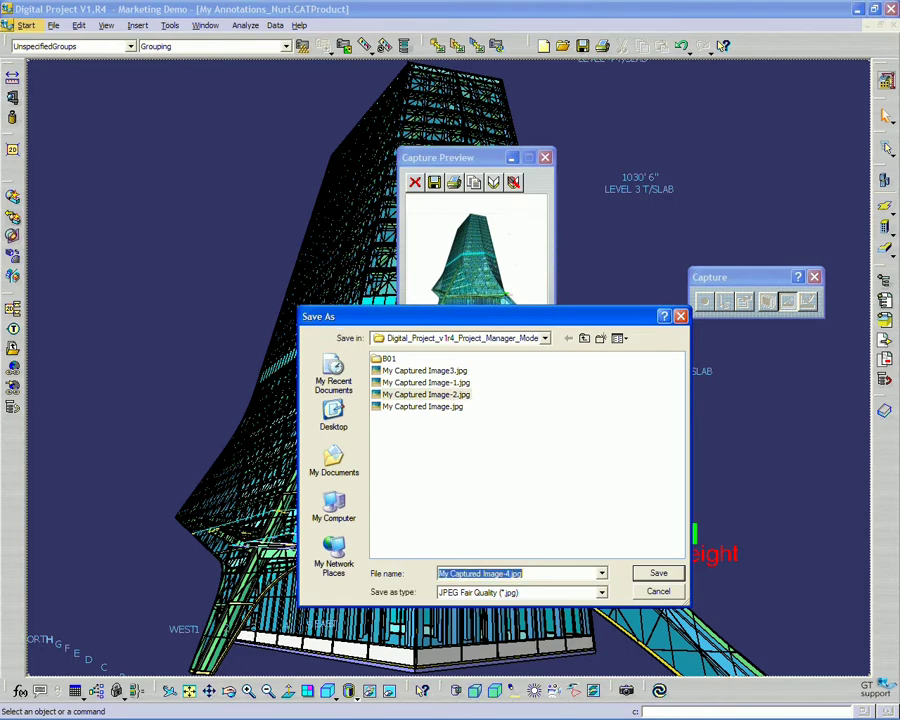
pyautogui.press('Return')
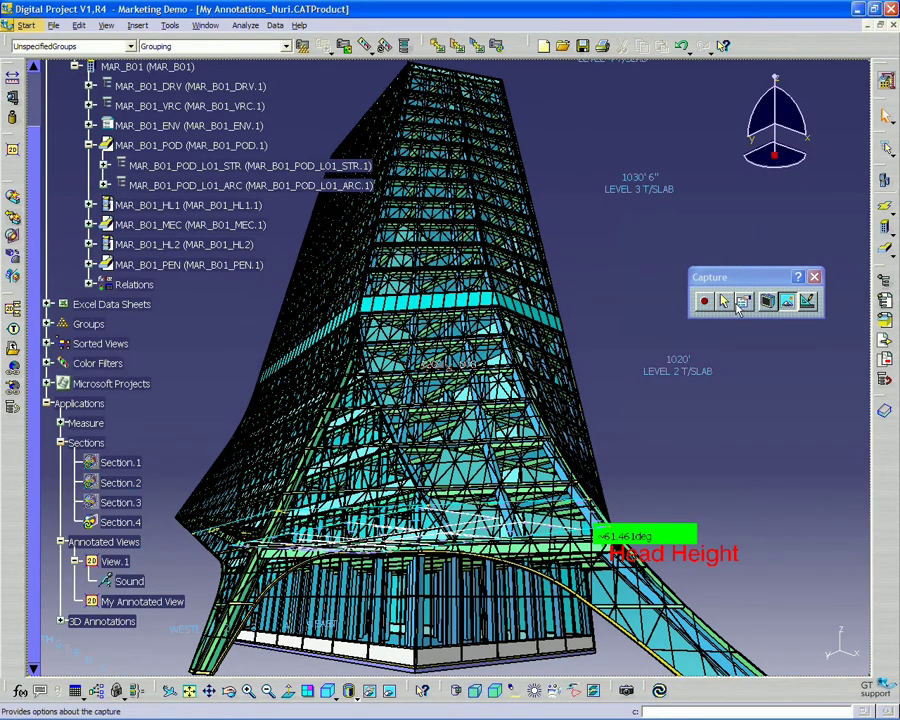
# - Reset the pixel capture image size to 1200 × 878 (100%) and confirm both dialogs
pyautogui.click(742, 301)
pyautogui.click(684, 247)
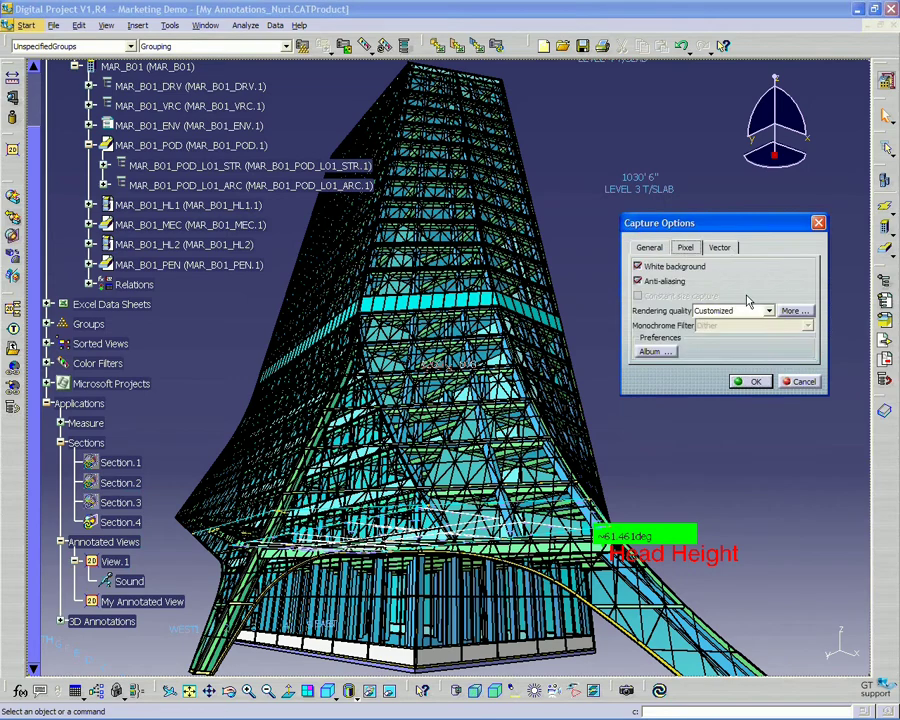
pyautogui.click(794, 311)
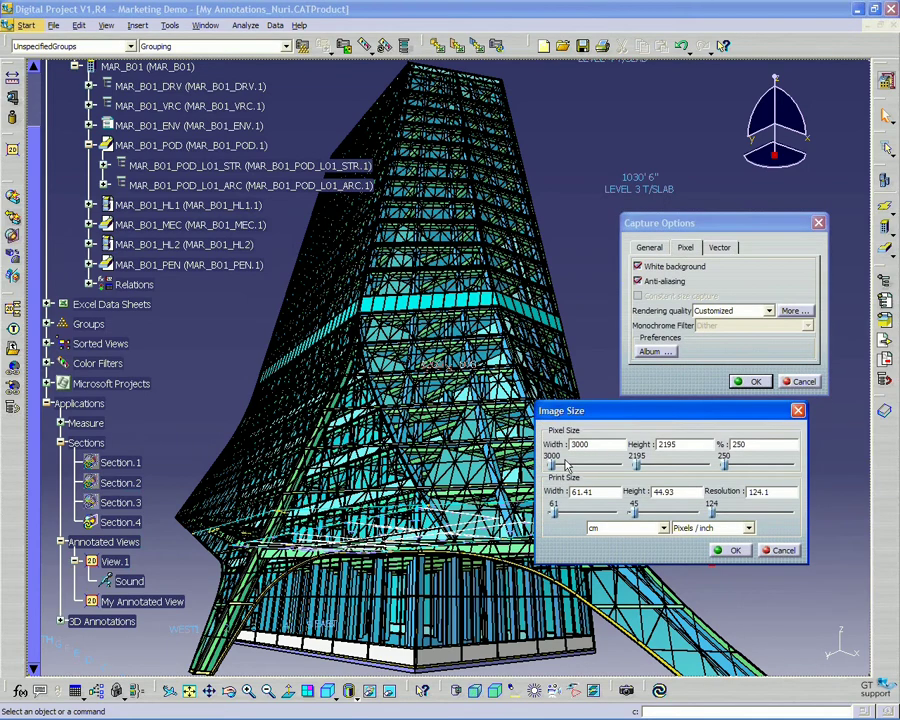
pyautogui.moveTo(553, 466); pyautogui.dragTo(549, 466)
pyautogui.click(728, 551)
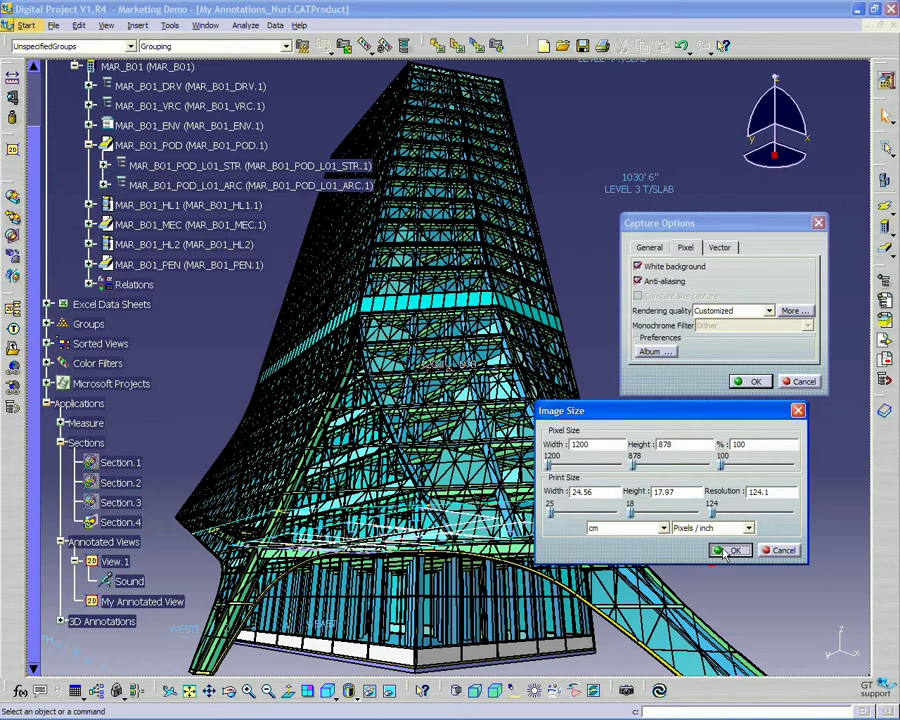
pyautogui.click(755, 383)
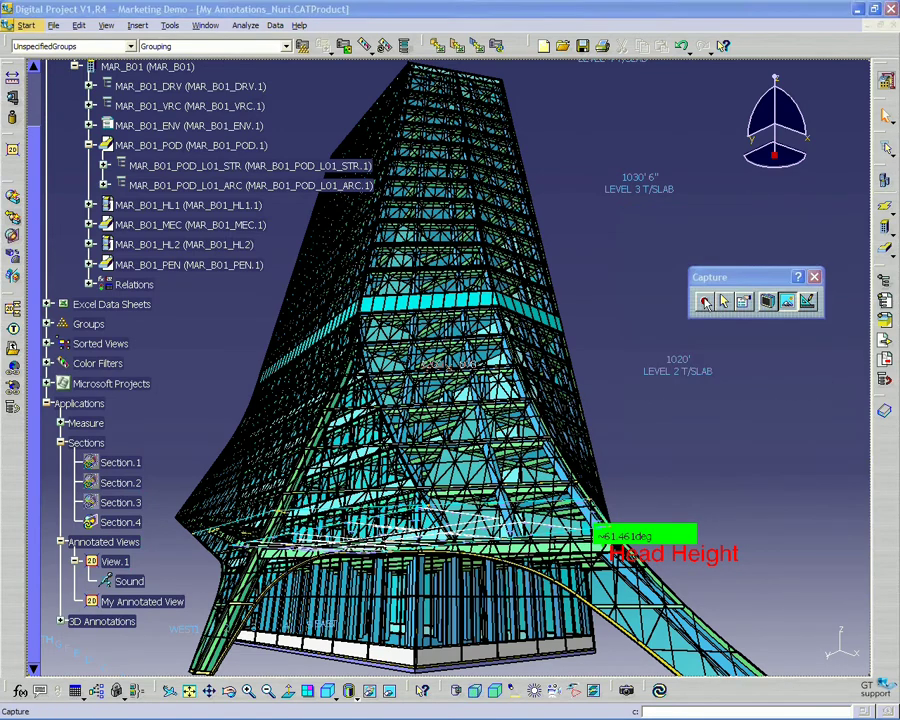
# - Hide the product tree with F3, capture the tower, and save it as My Captured Image-5.jpg
pyautogui.press('F3')
pyautogui.click(787, 301)
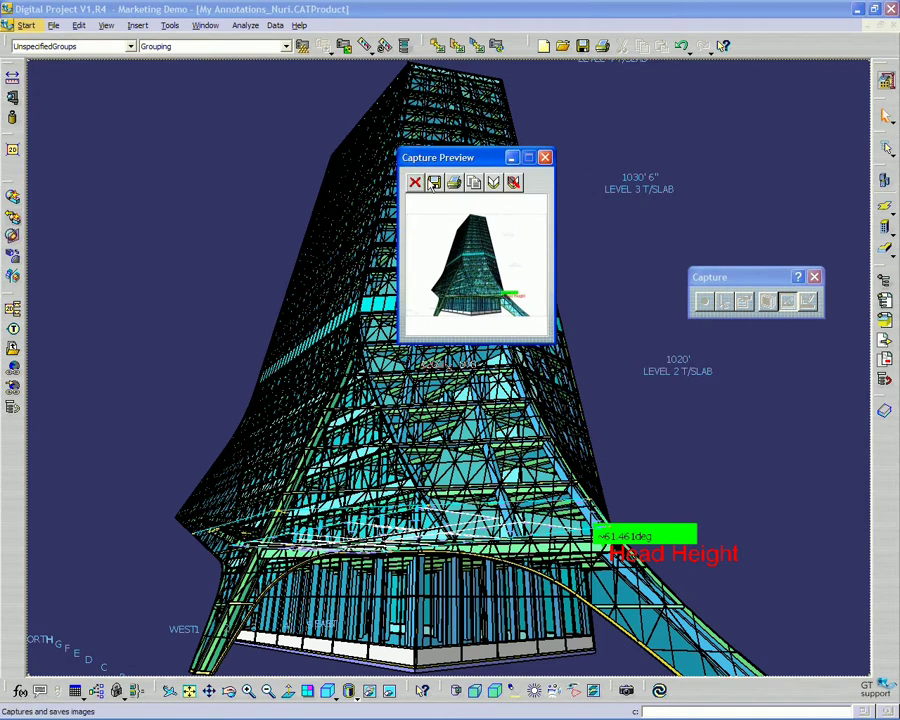
pyautogui.click(434, 182)
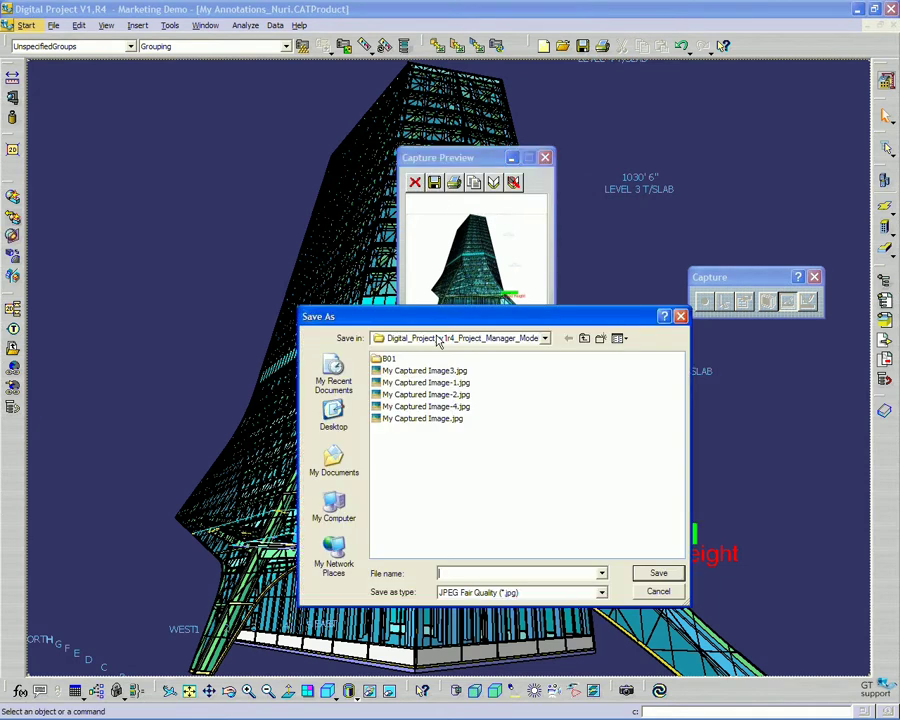
pyautogui.click(452, 406)
pyautogui.click(507, 572)
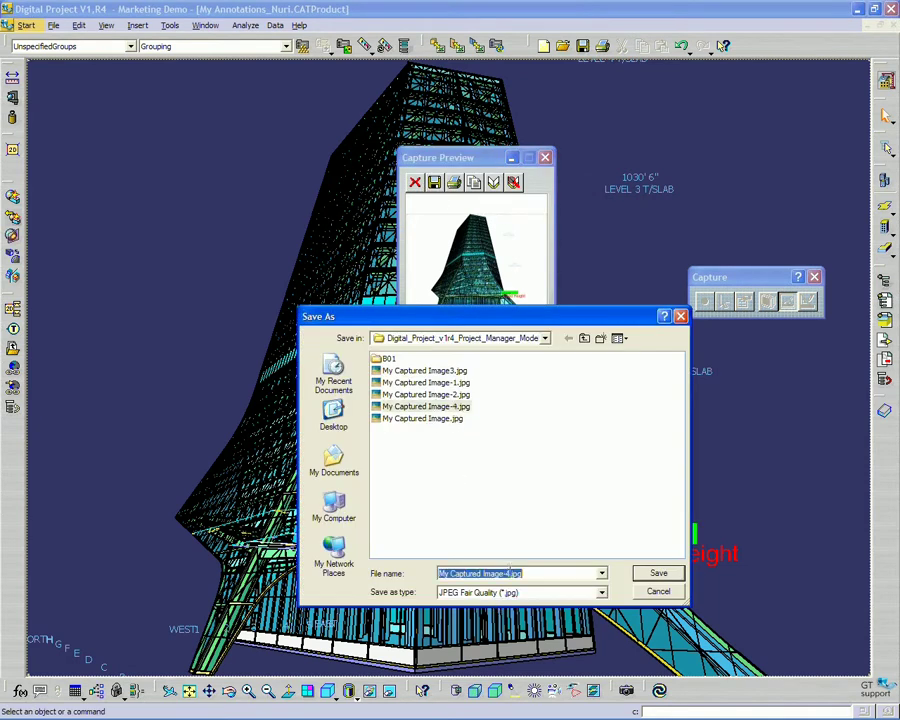
pyautogui.click(572, 571)
pyautogui.press('BackSpace')
pyautogui.press('BackSpace')
pyautogui.press('BackSpace')
pyautogui.press('BackSpace')
pyautogui.press('BackSpace')
pyautogui.write('5.jpg')
pyautogui.press('Return')
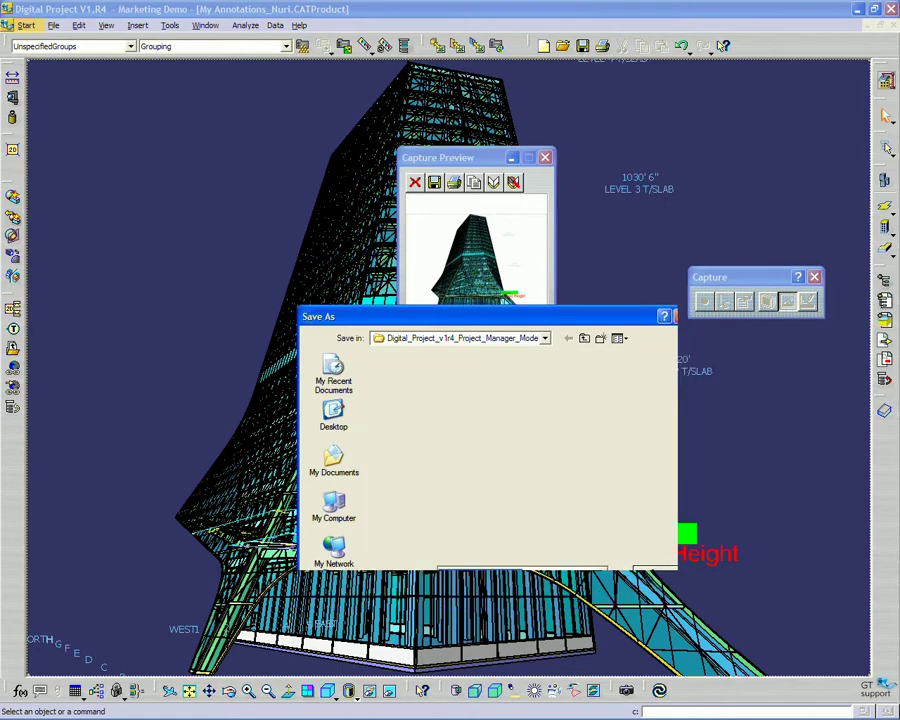
# - Close the capture preview and open the newly saved capture from the project folder in the photo viewer
pyautogui.click(544, 157)
pyautogui.moveTo(338, 711)
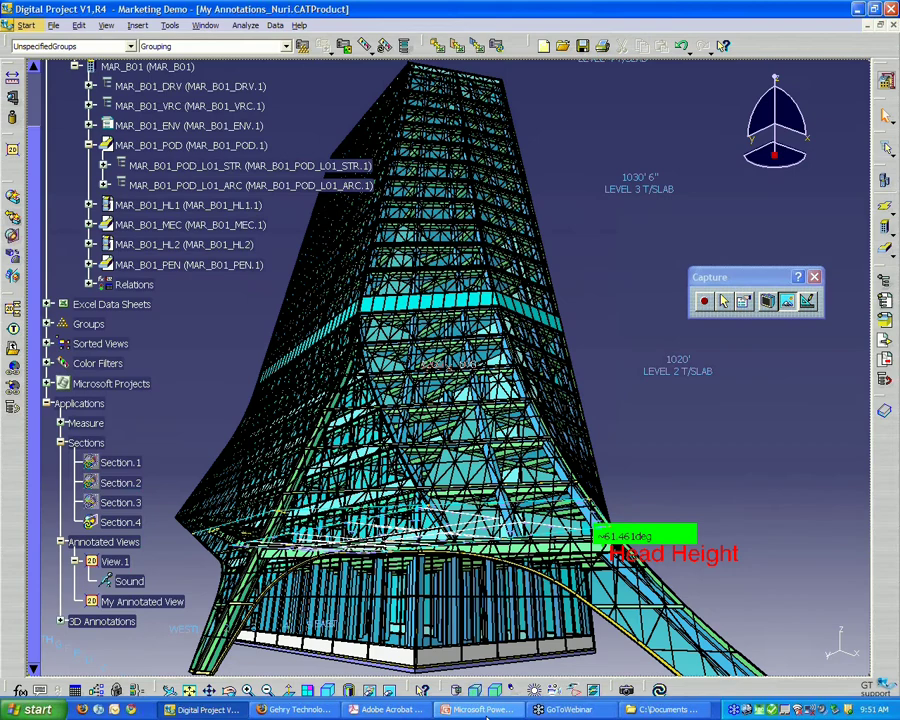
pyautogui.click(660, 709)
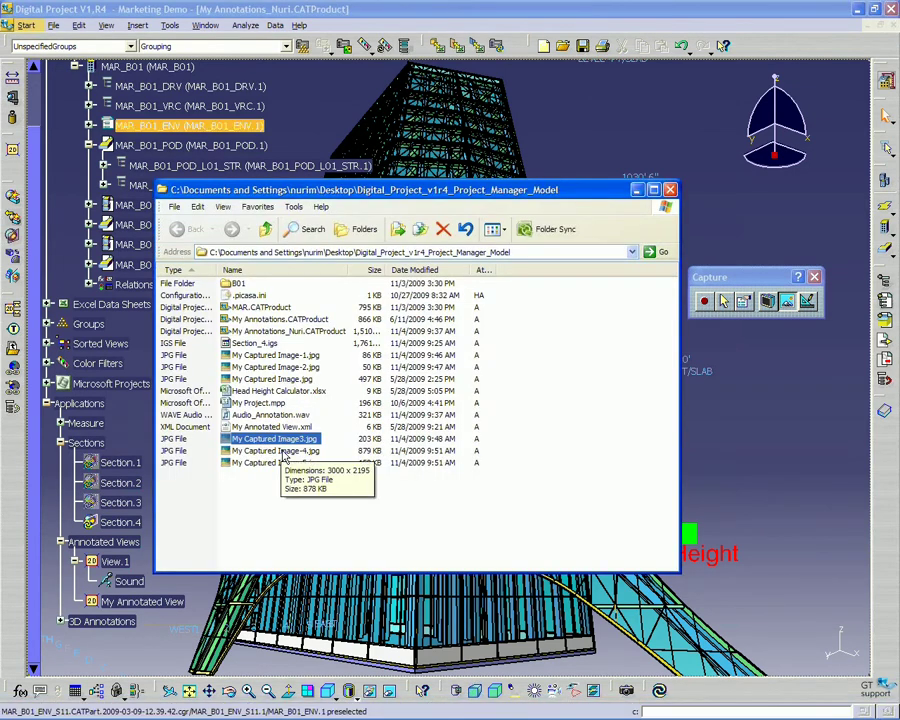
pyautogui.click(282, 451)
pyautogui.doubleClick(282, 451)
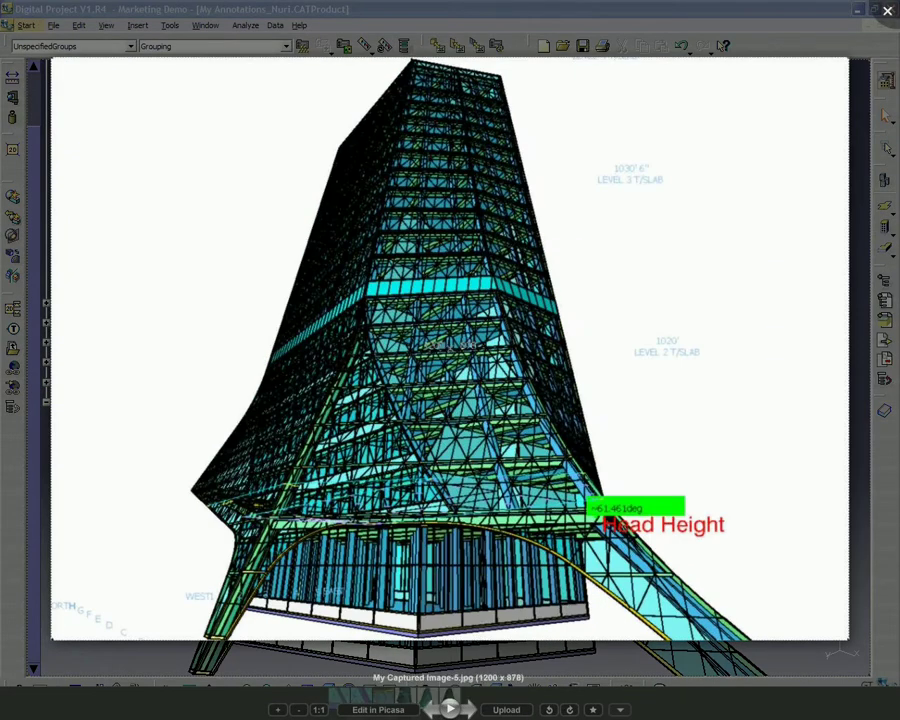
# - Zoom in and back out on the captured tower image, then close the photo viewer
pyautogui.press('Escape')
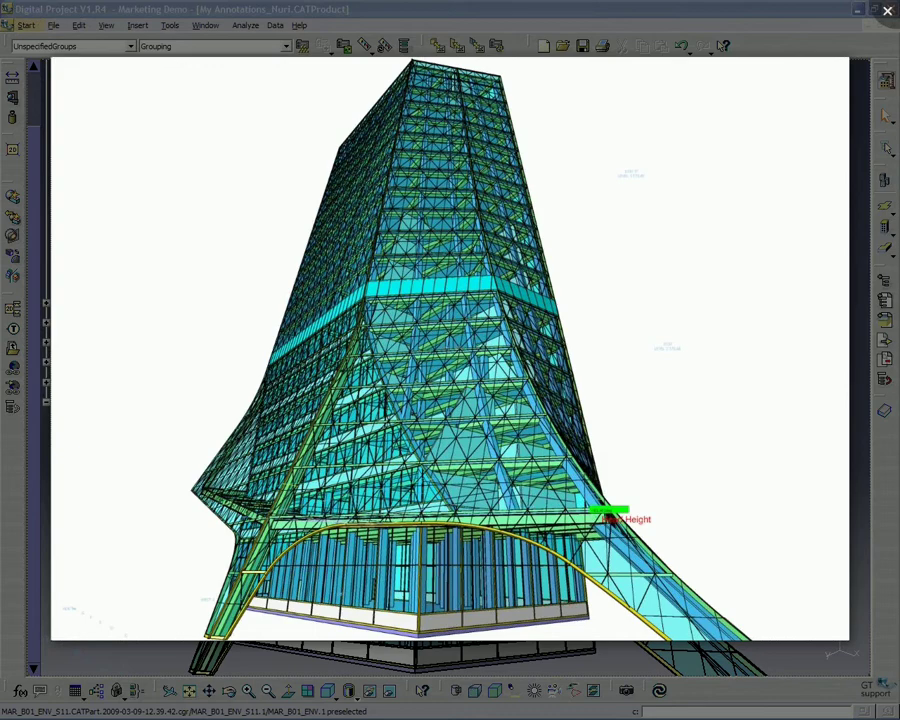
pyautogui.scroll(1, 448, 360)
pyautogui.scroll(1, 448, 360)
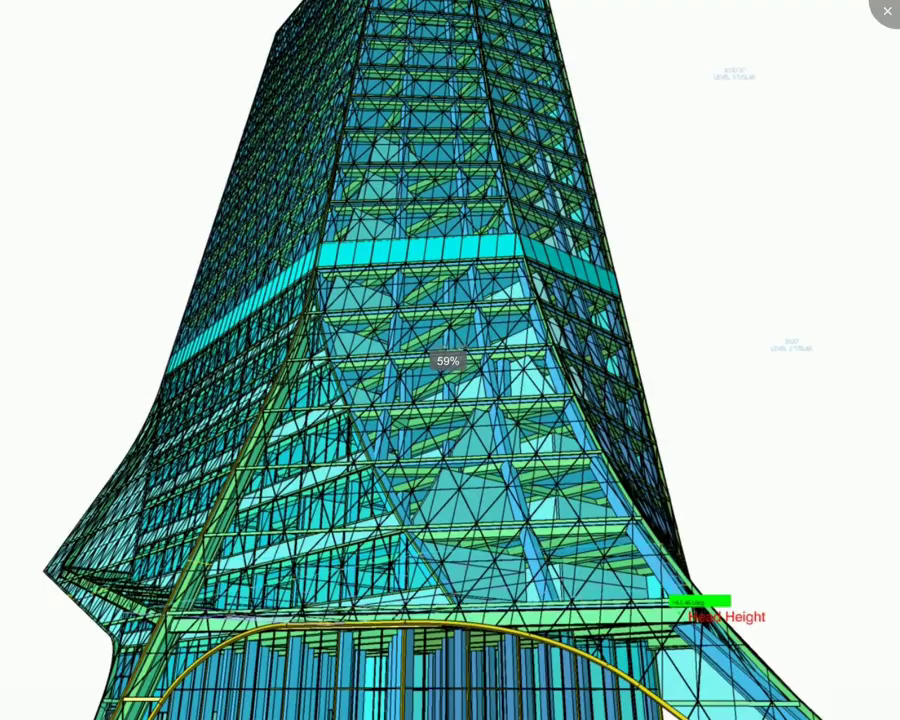
pyautogui.scroll(1, 448, 360)
pyautogui.scroll(-2, 448, 360)
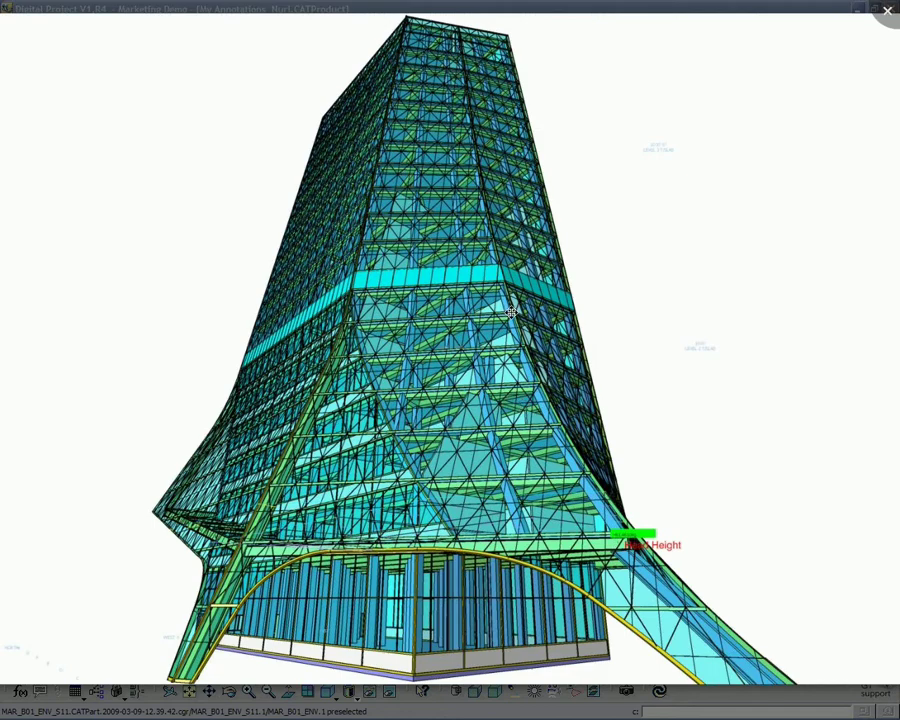
pyautogui.press('Escape')
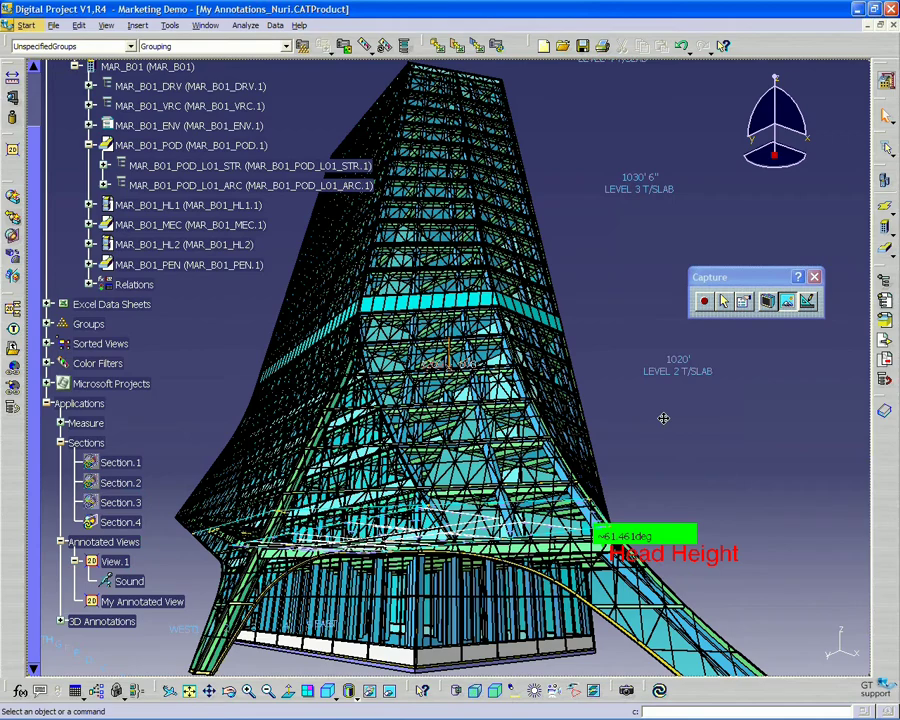
# - Orbit and pan the tower, then switch the view mode to Wireframe (NHR)
pyautogui.moveTo(663, 418); pyautogui.dragTo(470, 480, button='middle')
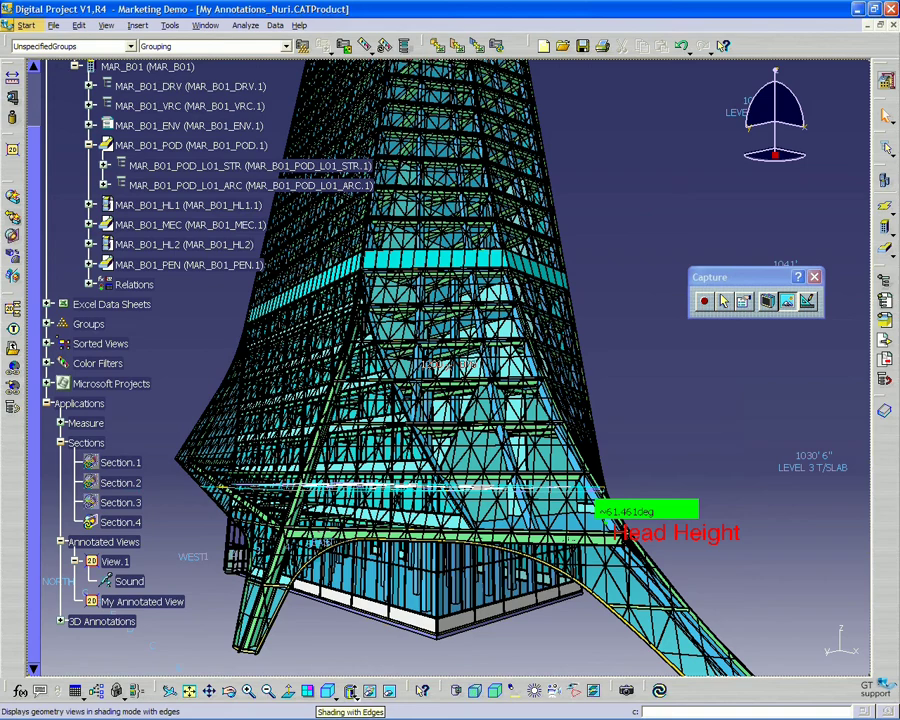
pyautogui.click(355, 695)
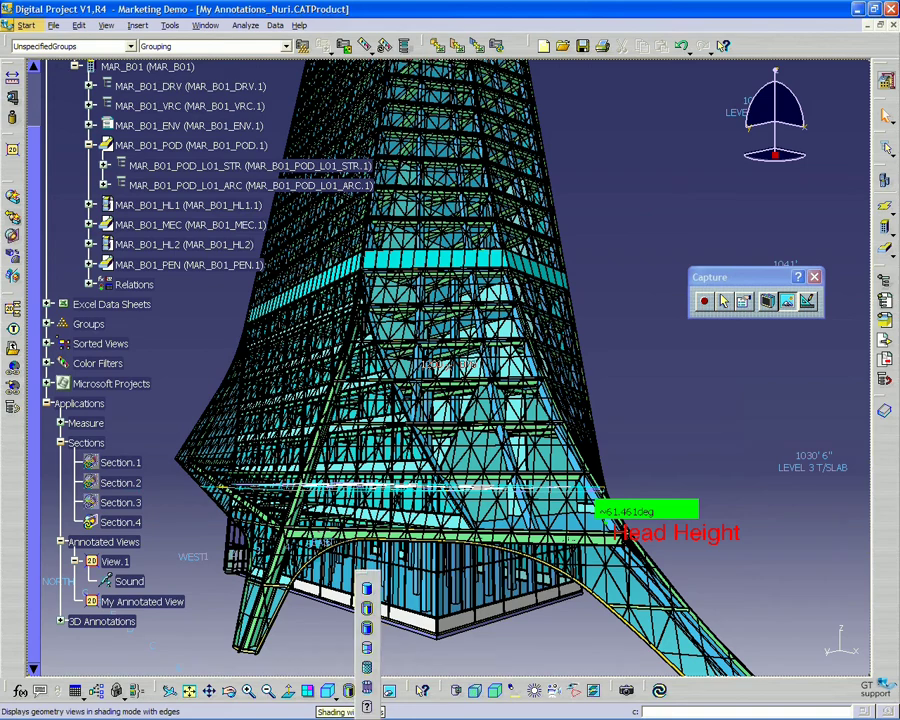
pyautogui.click(367, 591)
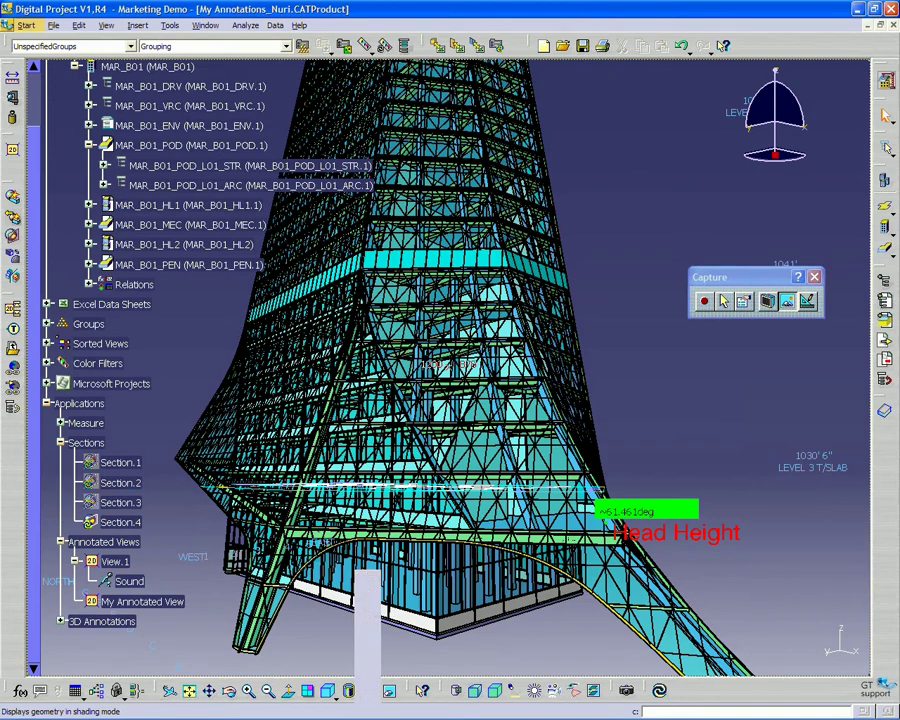
pyautogui.moveTo(367, 560); pyautogui.dragTo(334, 446, button='middle')
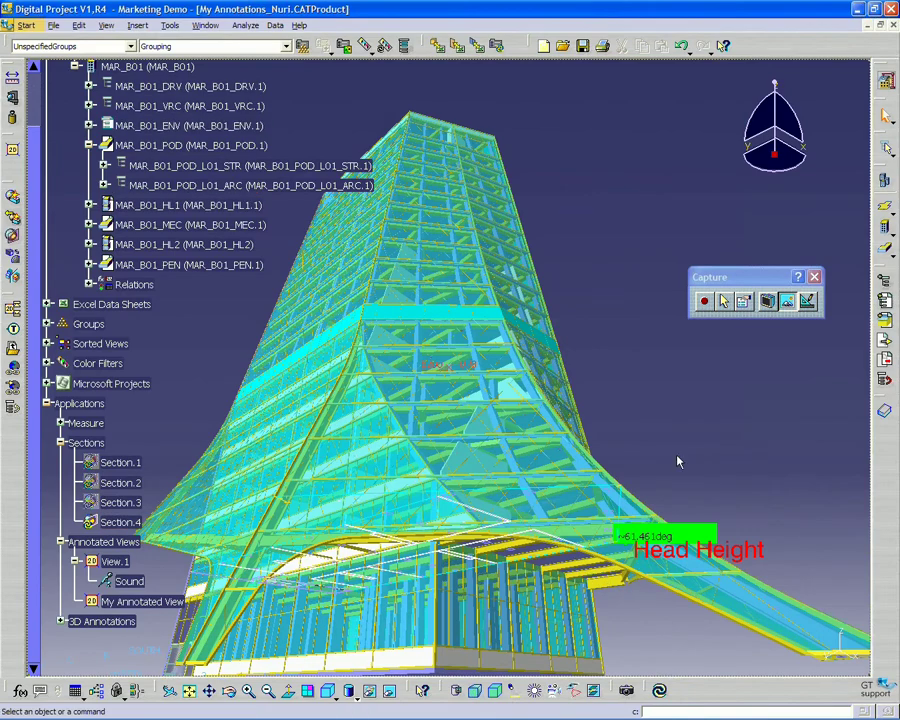
pyautogui.moveTo(688, 443); pyautogui.dragTo(705, 426, button='middle')
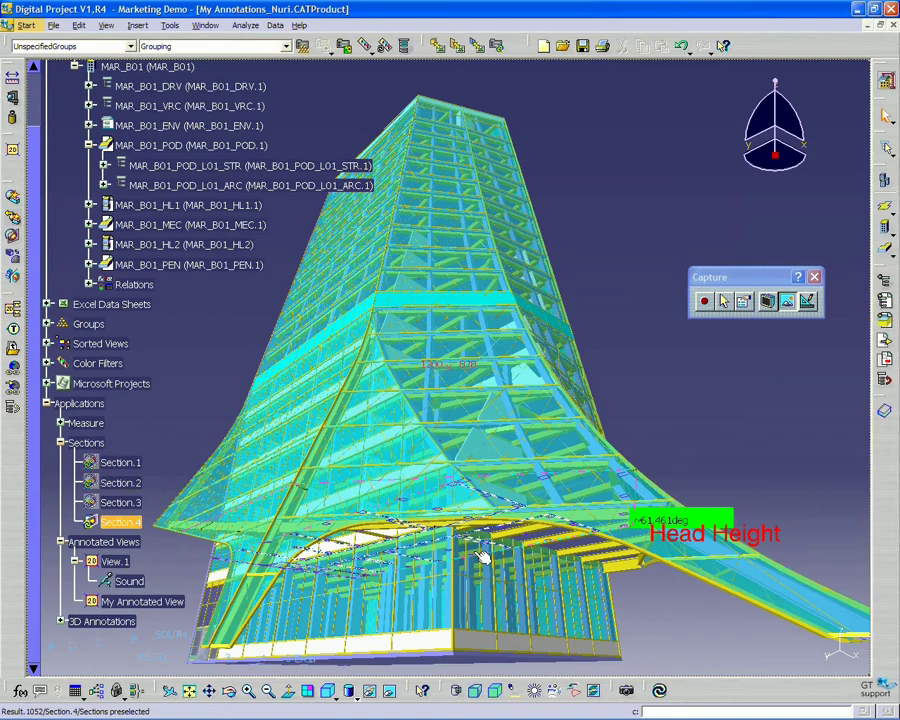
pyautogui.click(369, 690)
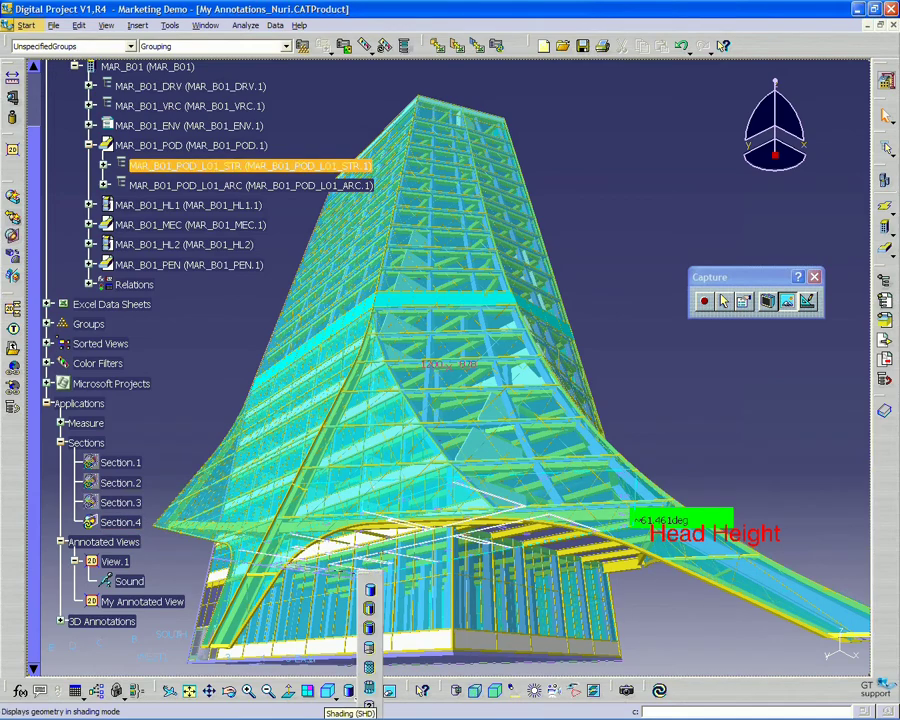
pyautogui.click(369, 694)
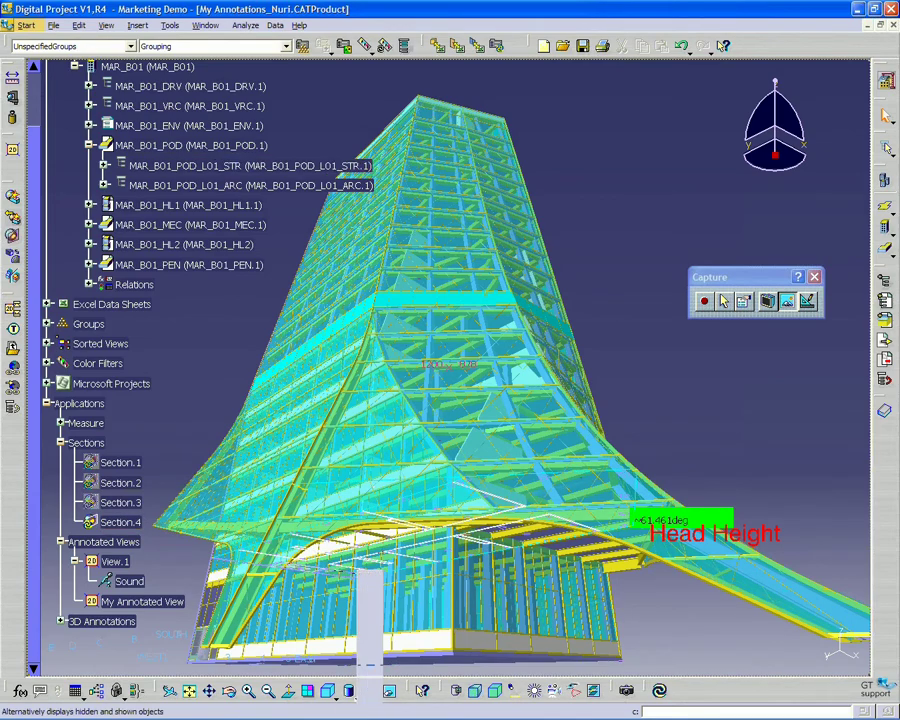
pyautogui.moveTo(666, 408); pyautogui.dragTo(695, 488, button='middle')
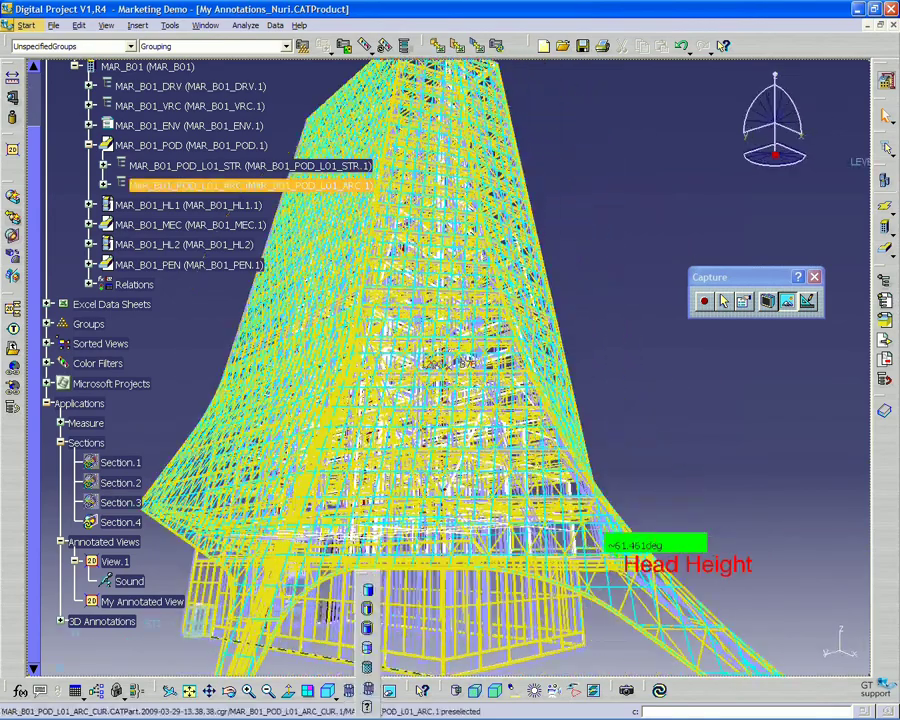
pyautogui.click(368, 700)
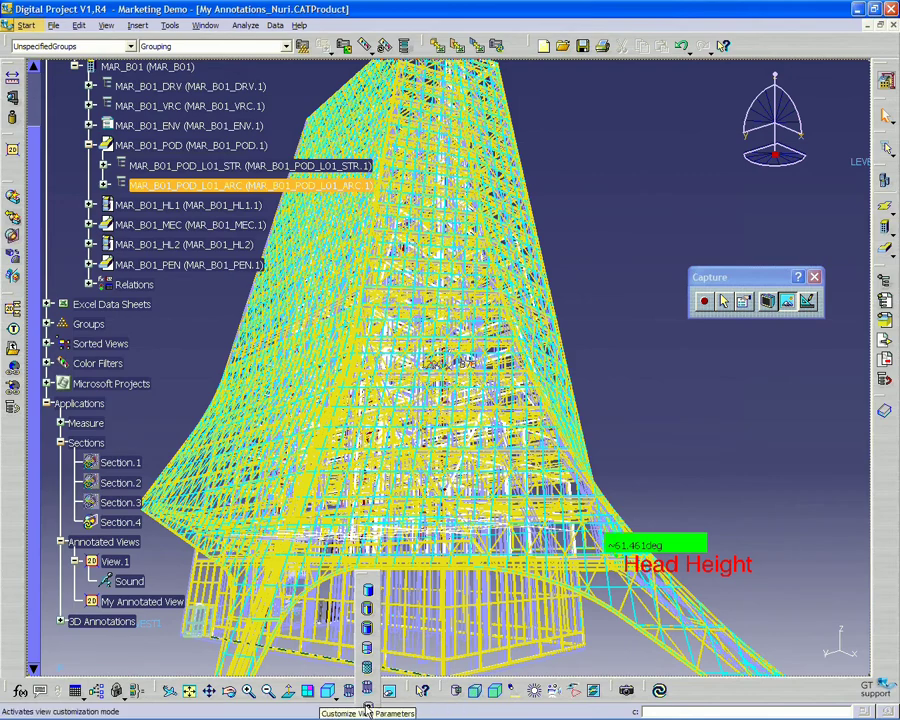
# - Apply the custom view mode with outlines, Gouraud shading and dynamic hidden line removal, and pan the view
pyautogui.click(367, 703)
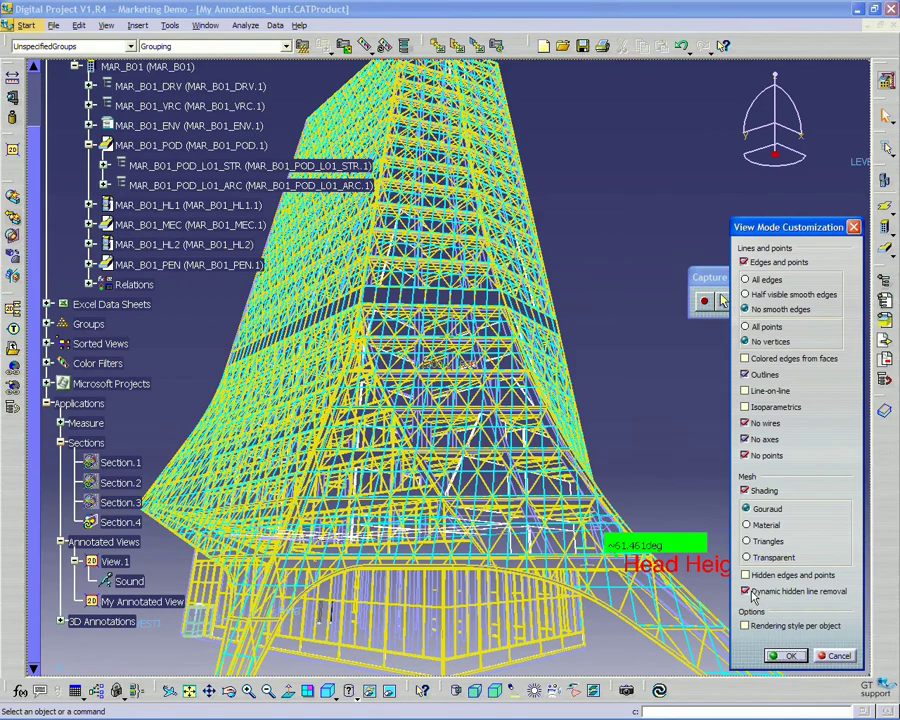
pyautogui.click(785, 656)
pyautogui.moveTo(637, 484); pyautogui.dragTo(480, 650, button='middle')
pyautogui.click(367, 690)
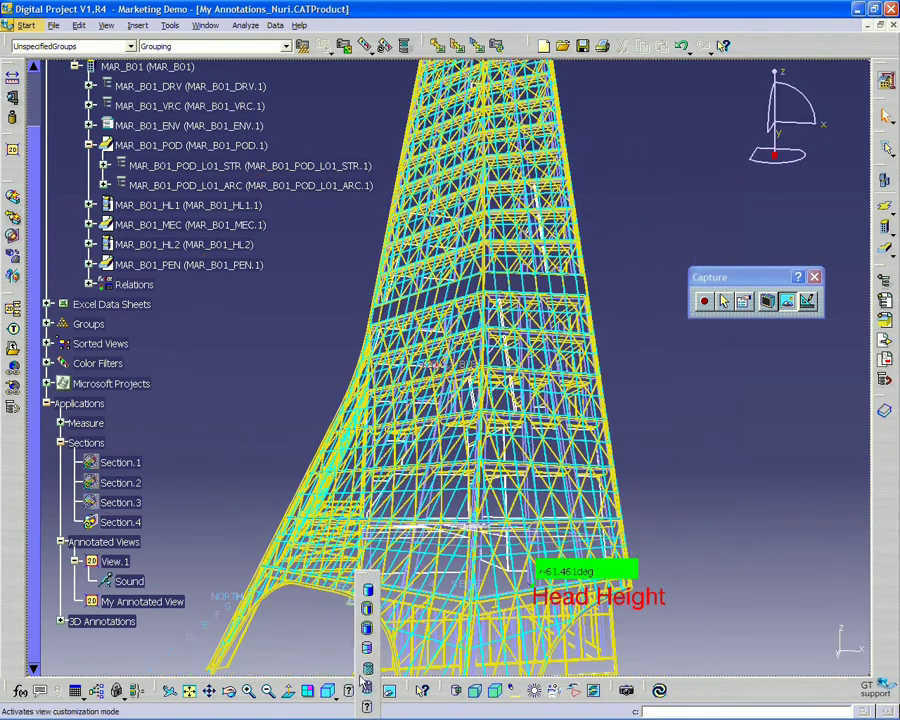
# - Switch to Shading with Edges, close the Capture toolbar, and expand MAR_B01_HL1.1 in the product tree
pyautogui.click(366, 668)
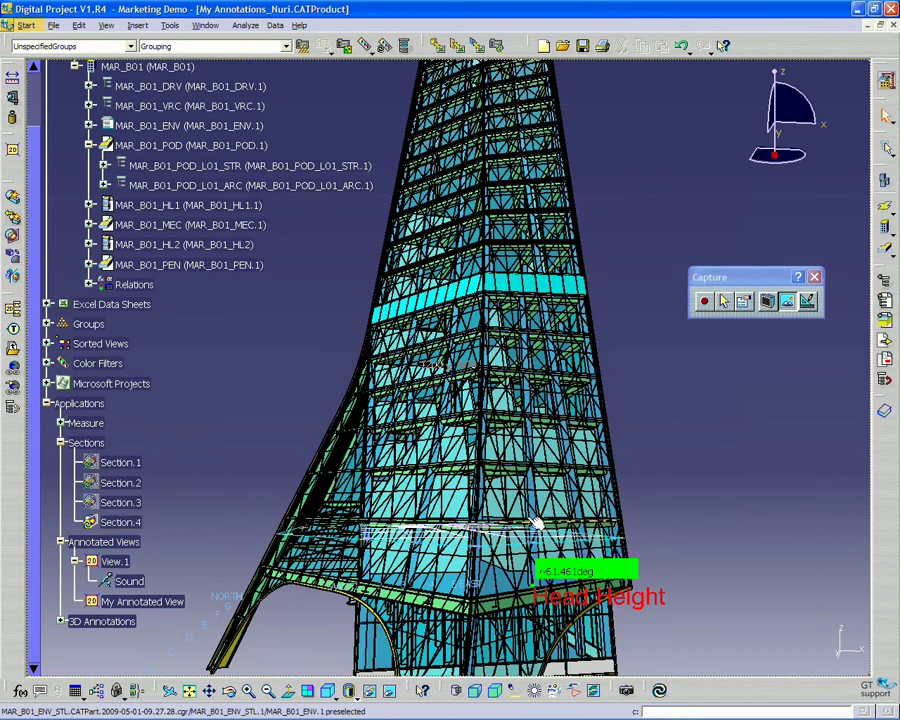
pyautogui.moveTo(537, 522); pyautogui.dragTo(790, 330, button='middle')
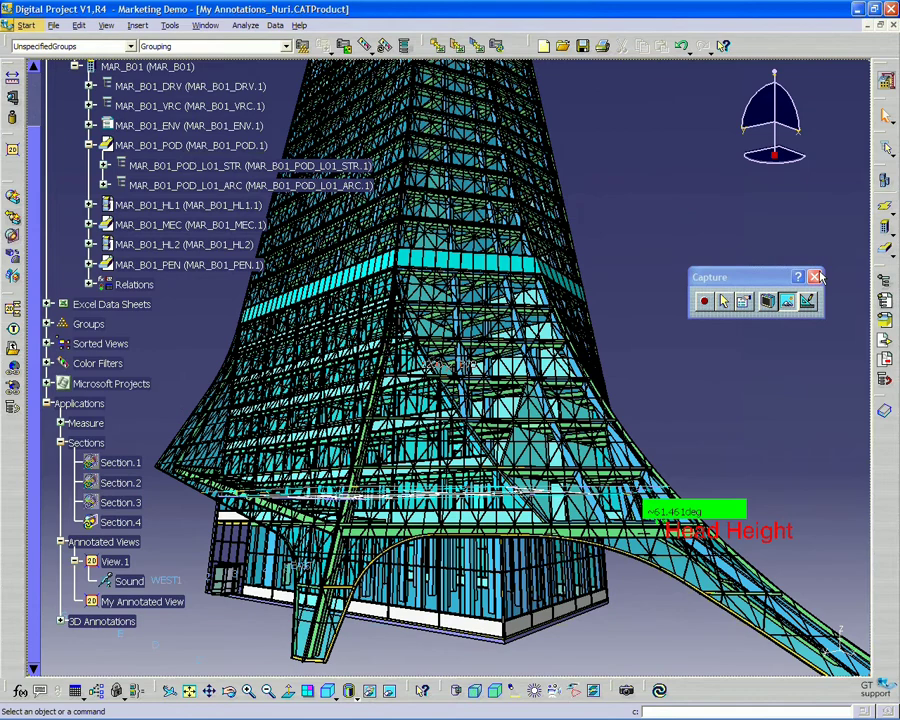
pyautogui.click(815, 277)
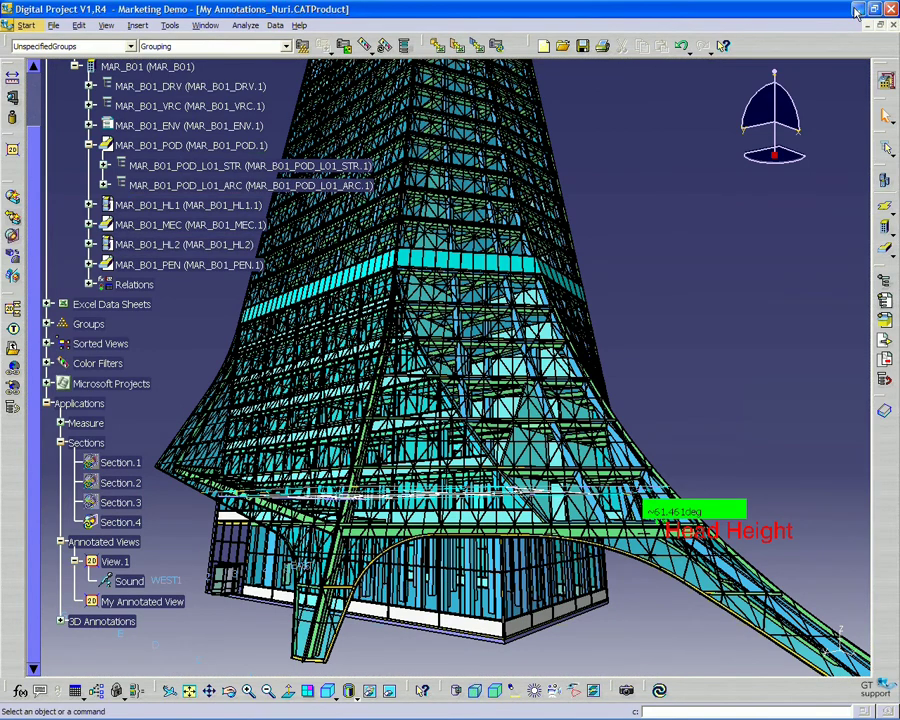
pyautogui.scroll(5, 200, 326)
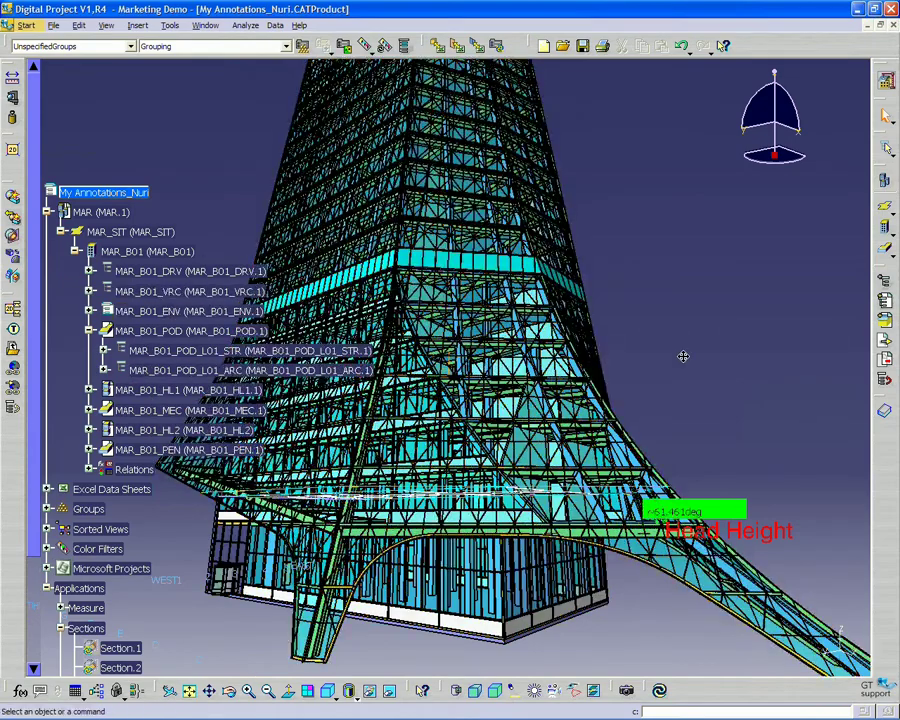
pyautogui.moveTo(683, 356); pyautogui.dragTo(735, 344, button='middle')
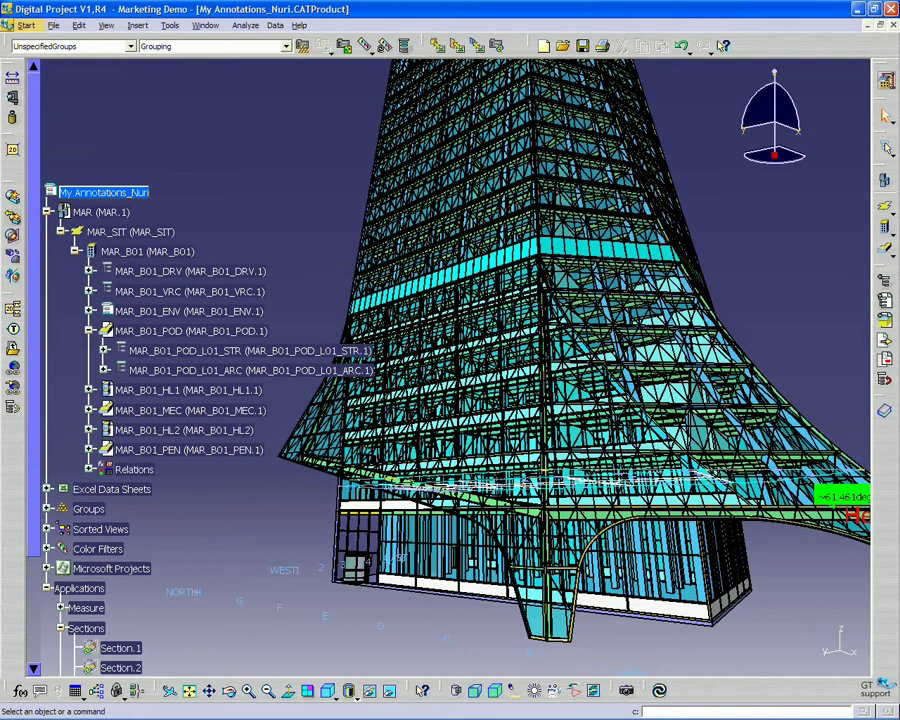
pyautogui.click(90, 390)
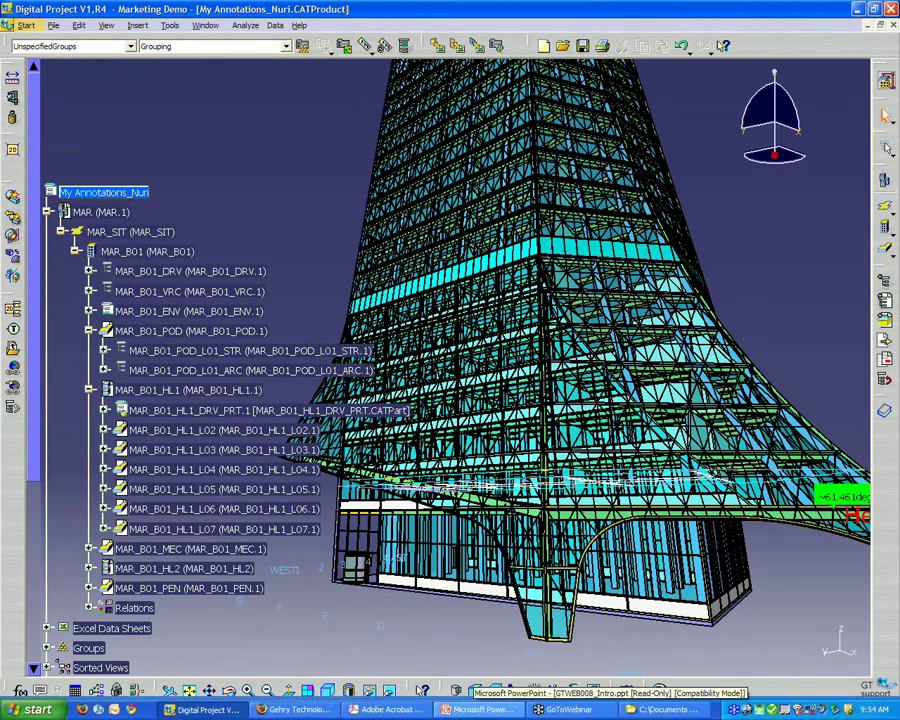
# - Browse the project folder to B01\HL1\L02 to see its seven CATPart files, then return to Digital Project
pyautogui.click(645, 711)
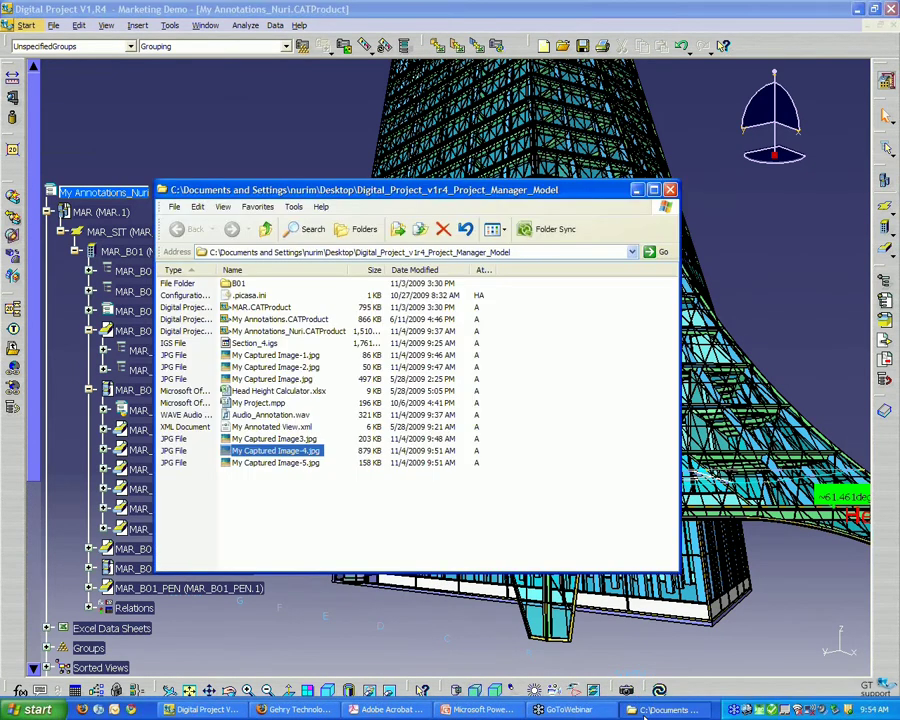
pyautogui.moveTo(408, 136); pyautogui.dragTo(534, 163)
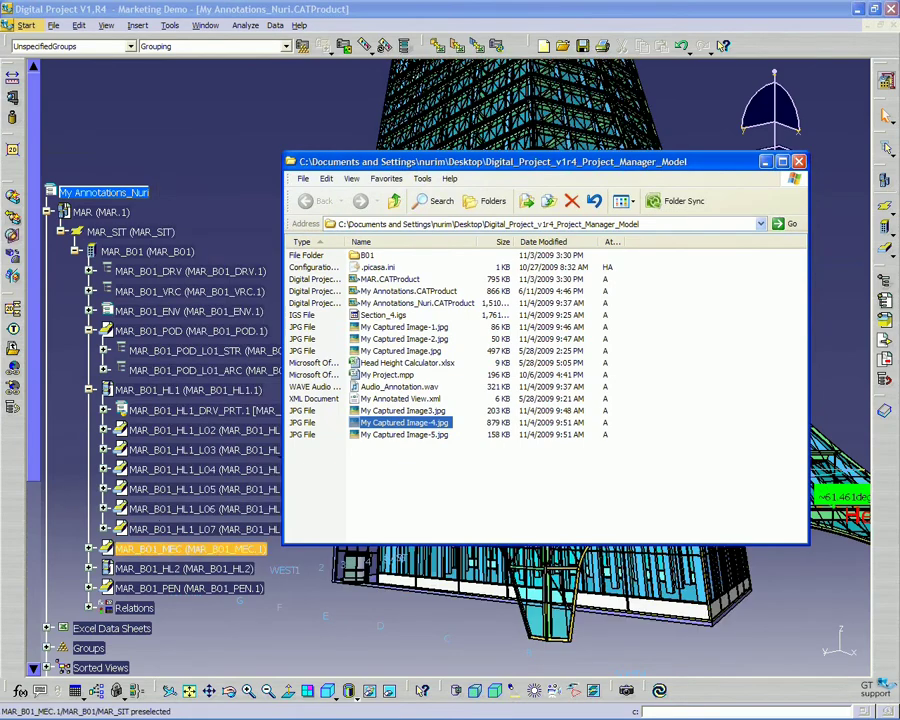
pyautogui.doubleClick(360, 256)
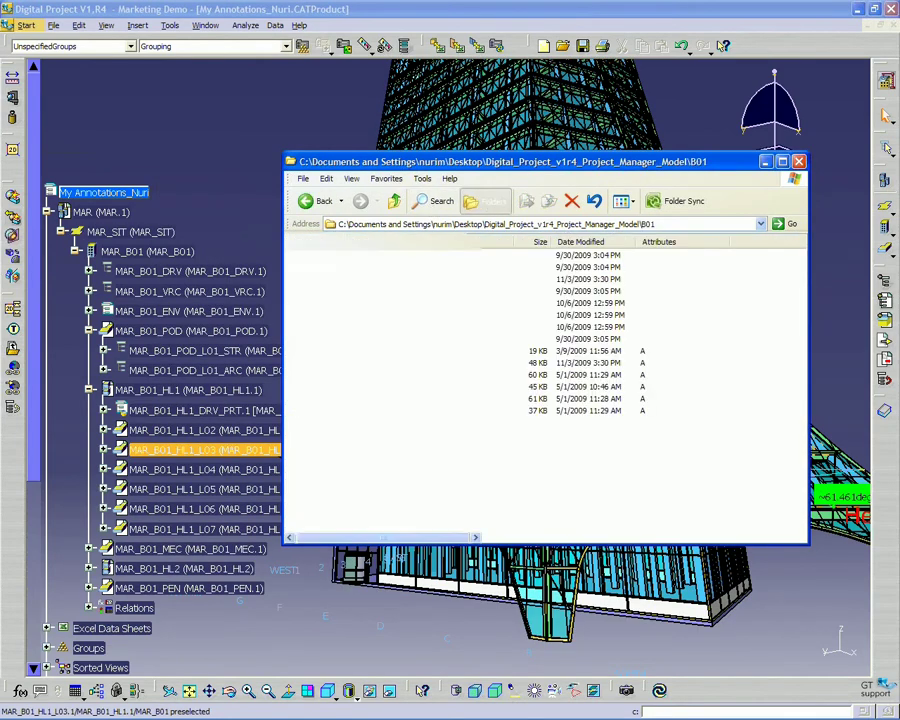
pyautogui.click(480, 202)
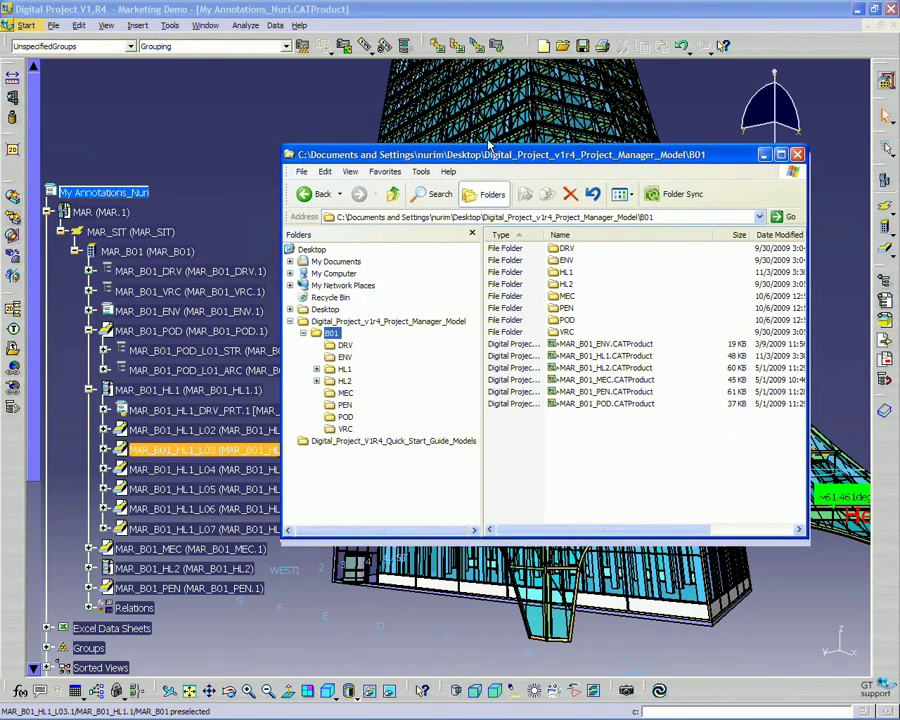
pyautogui.moveTo(493, 164); pyautogui.dragTo(466, 98)
pyautogui.moveTo(786, 488); pyautogui.dragTo(849, 661)
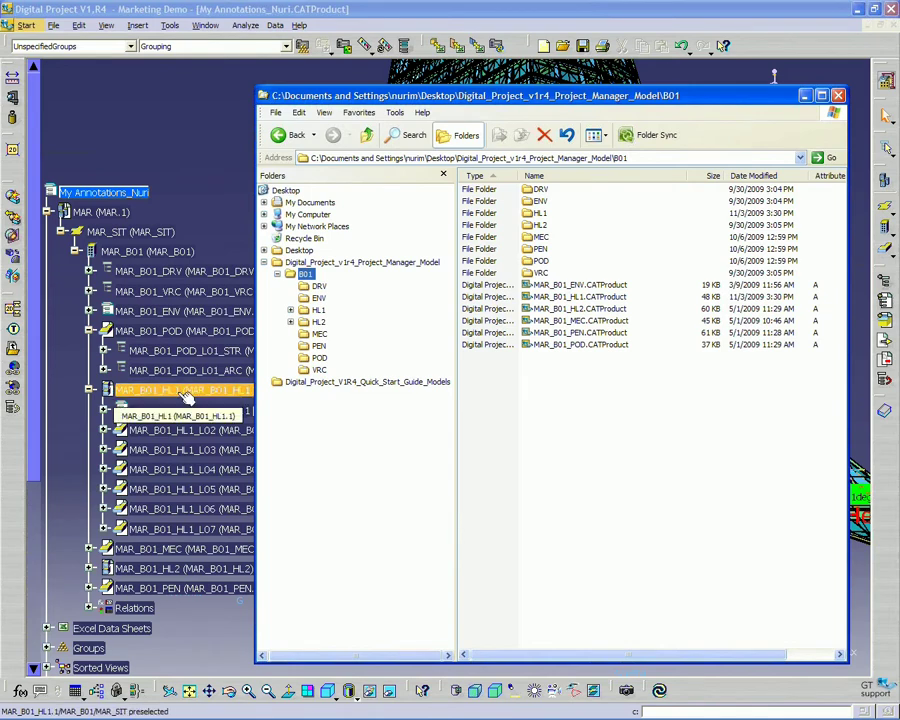
pyautogui.click(290, 309)
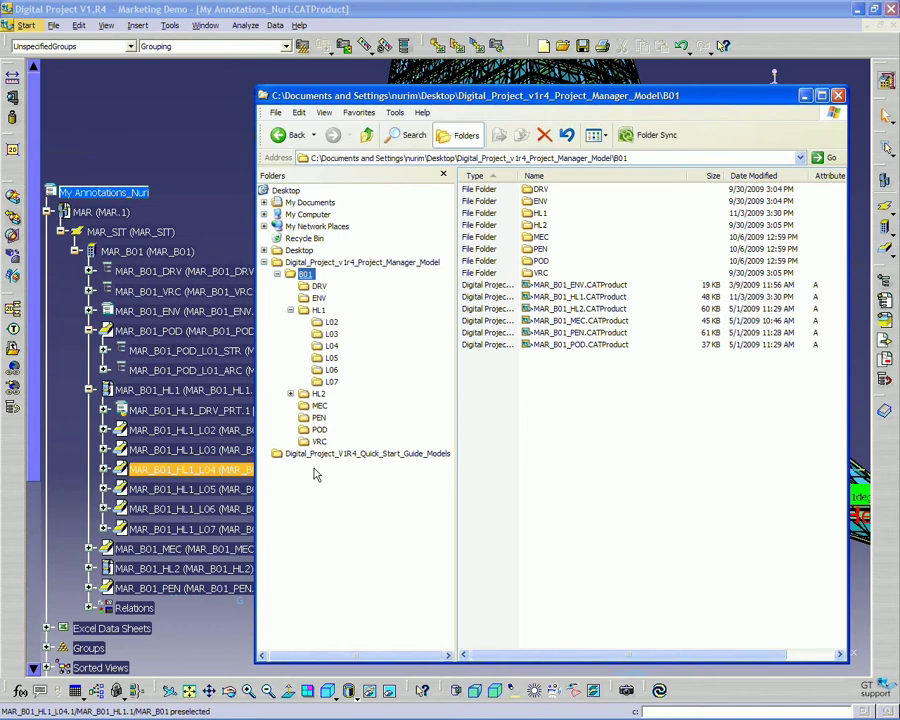
pyautogui.click(332, 322)
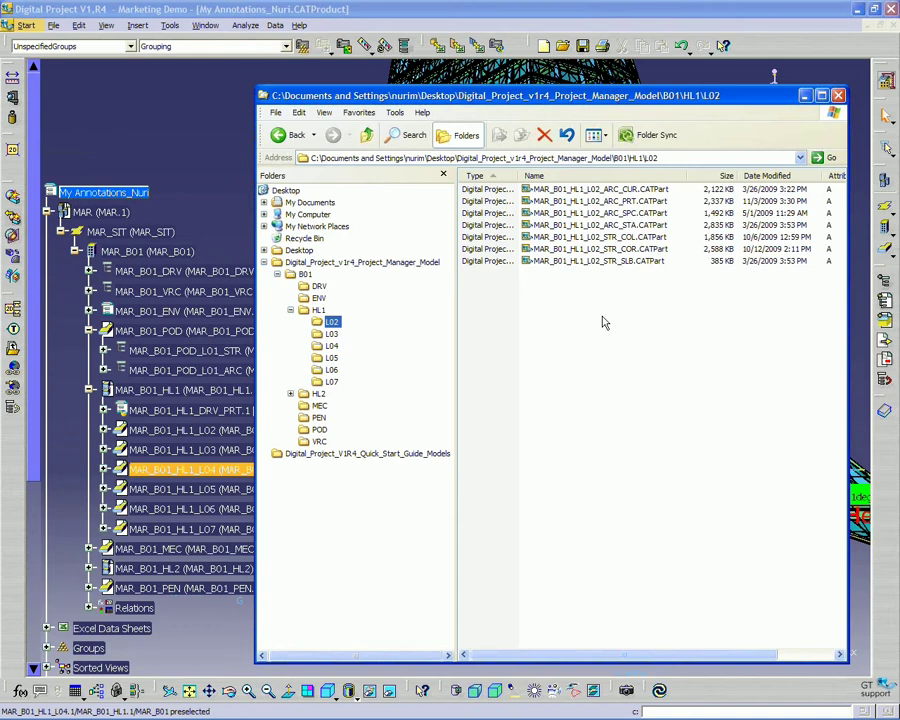
pyautogui.click(603, 14)
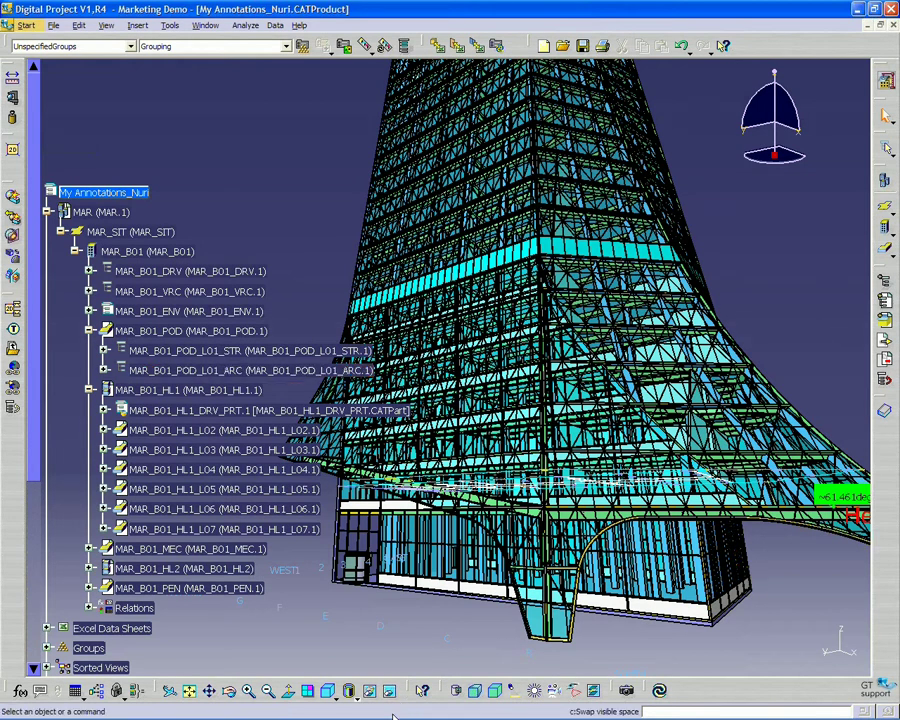
# - Bring the Firefox window showing the Gehry Technologies home page to the front from the taskbar
pyautogui.moveTo(300, 712)
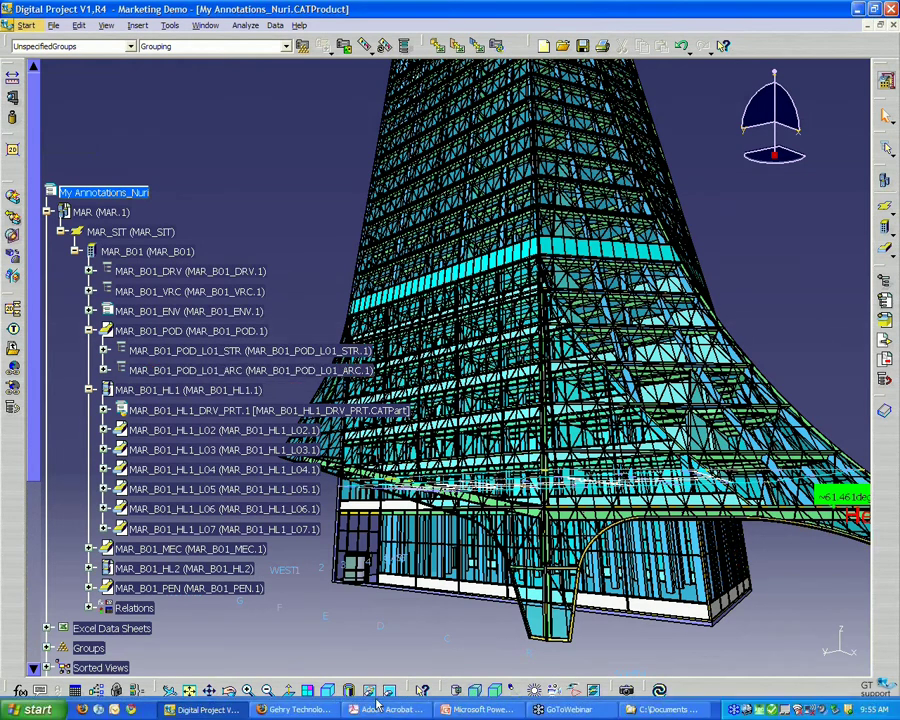
pyautogui.click(300, 710)
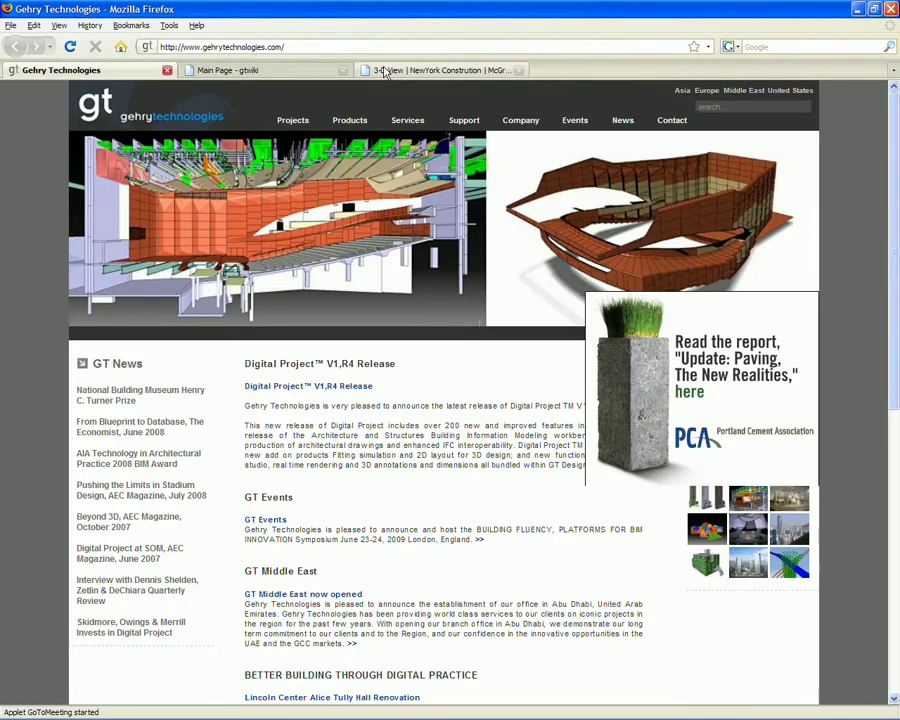
# - Switch to the NewYork Construction 3-D View article, scroll down, and view its 3D city image in its own tab
pyautogui.click(385, 71)
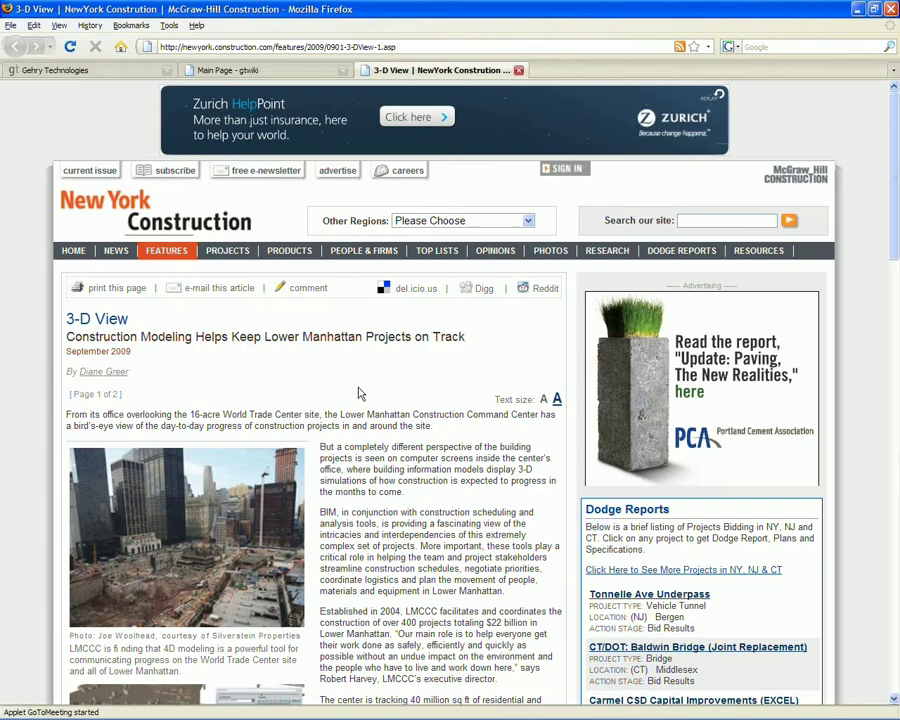
pyautogui.scroll(-2, 358, 392)
pyautogui.scroll(-3, 310, 390)
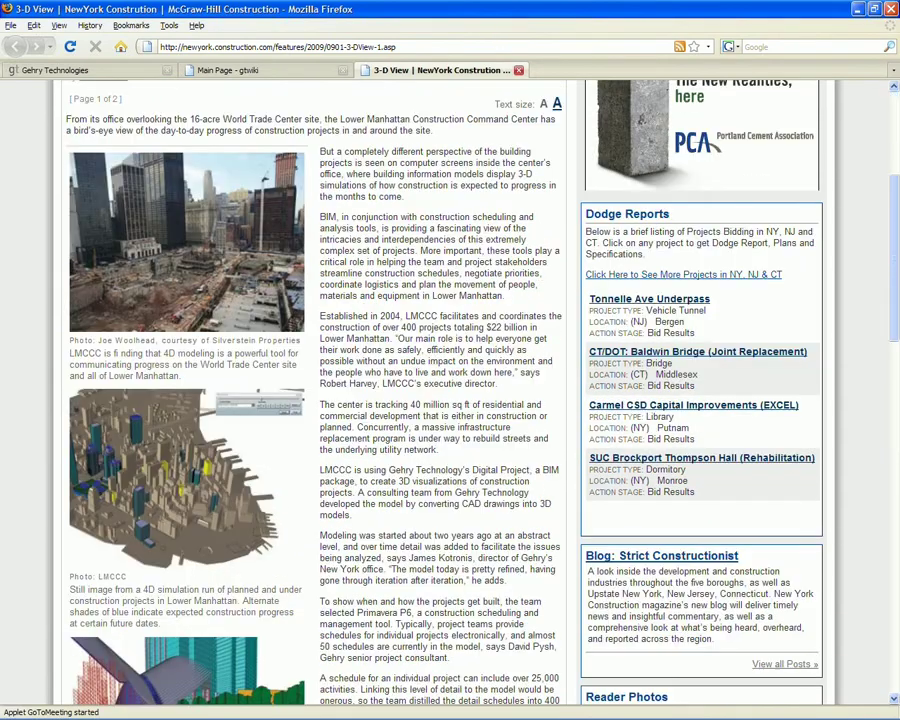
pyautogui.scroll(-3, 310, 390)
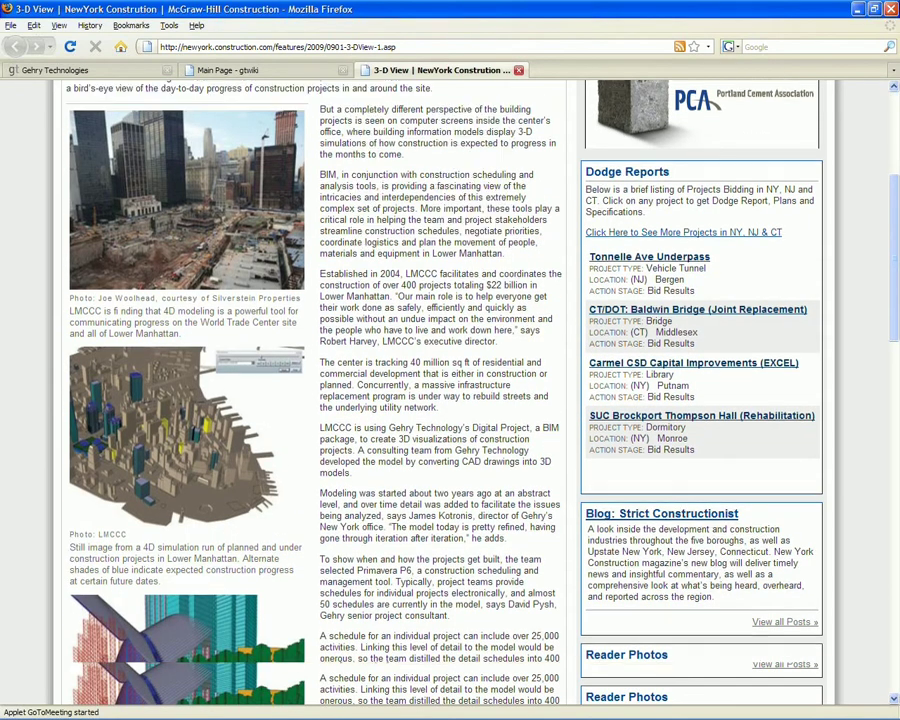
pyautogui.scroll(-2, 310, 390)
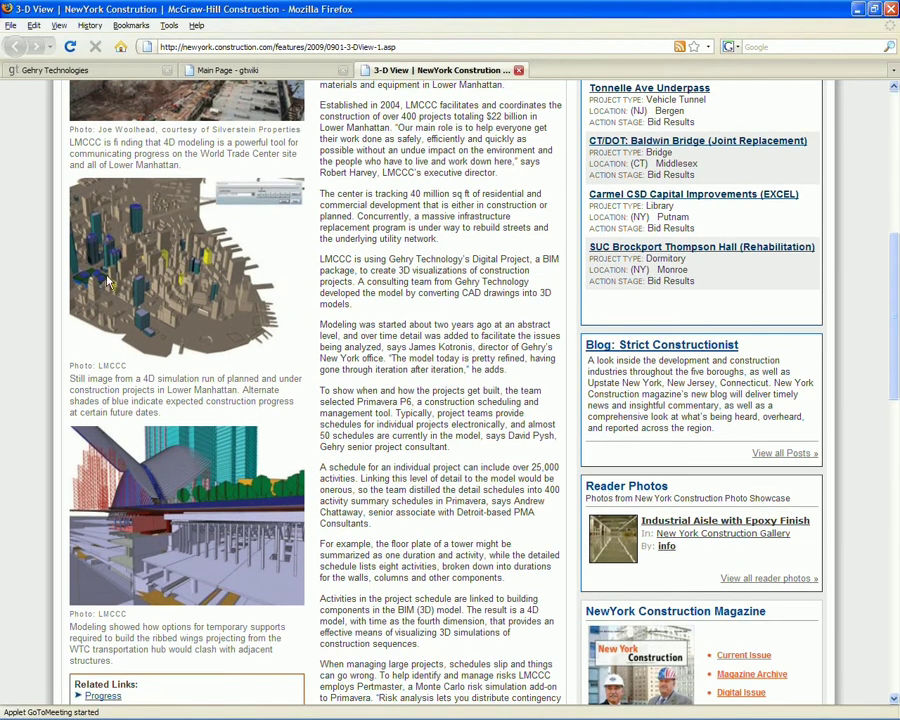
pyautogui.rightClick(189, 268)
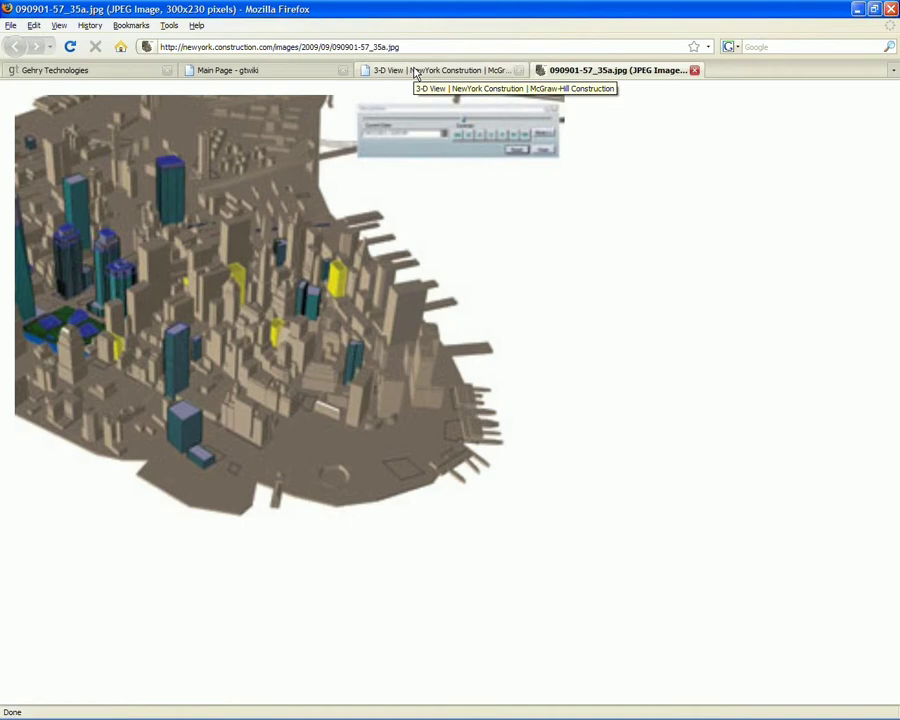
# - Return to the 3-D View article tab and scroll through the LMCCC 4D modeling text
pyautogui.click(474, 70)
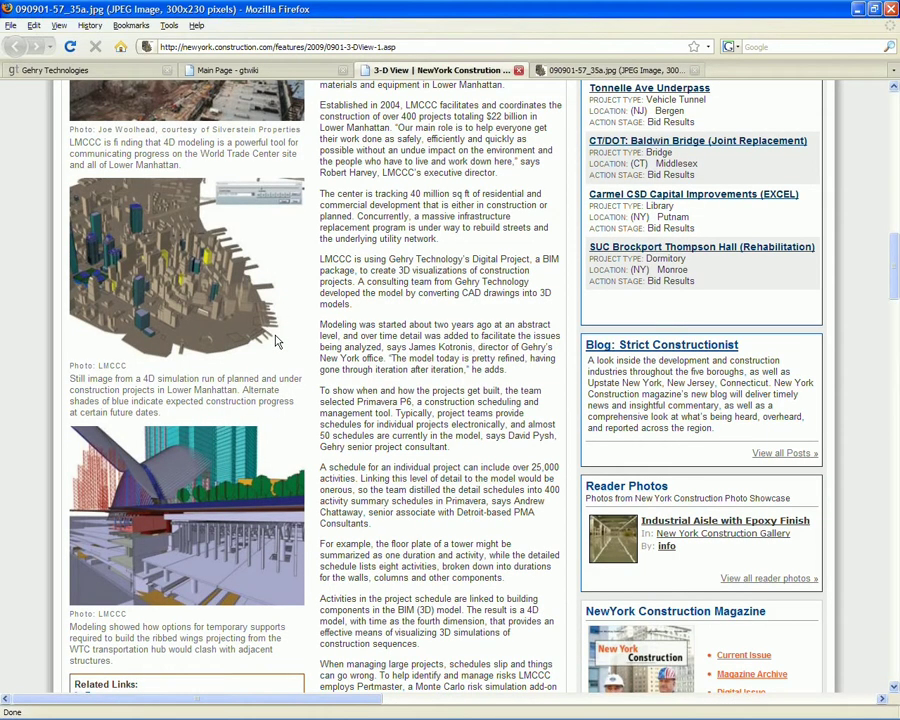
pyautogui.keyDown('ctrl'); pyautogui.scroll(6, 277, 342); pyautogui.keyUp('ctrl')
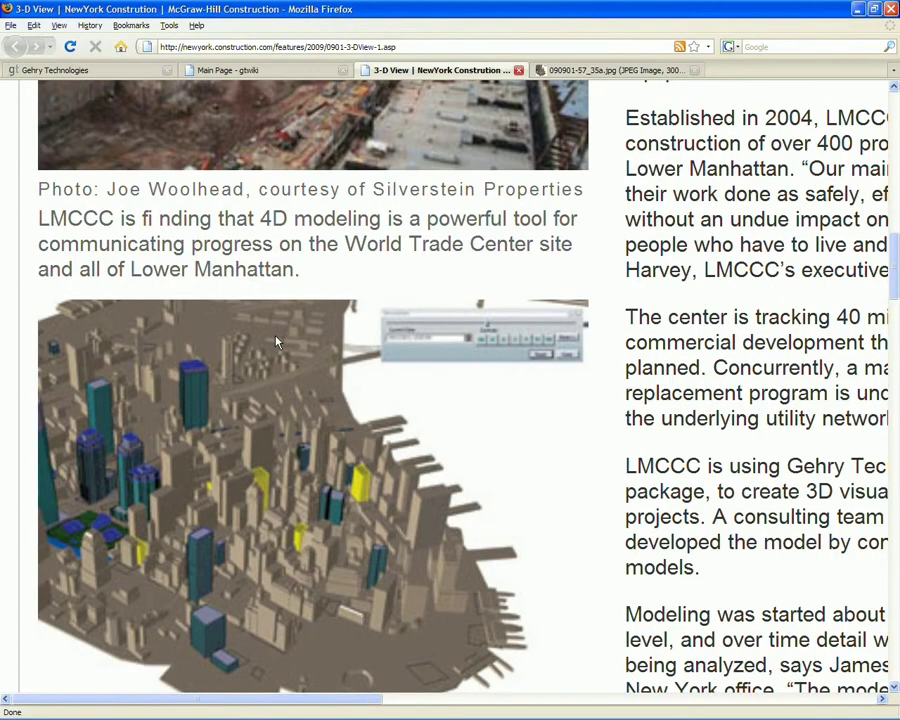
pyautogui.keyDown('ctrl'); pyautogui.scroll(-1, 277, 342); pyautogui.keyUp('ctrl')
pyautogui.keyDown('ctrl'); pyautogui.scroll(-4, 277, 342); pyautogui.keyUp('ctrl')
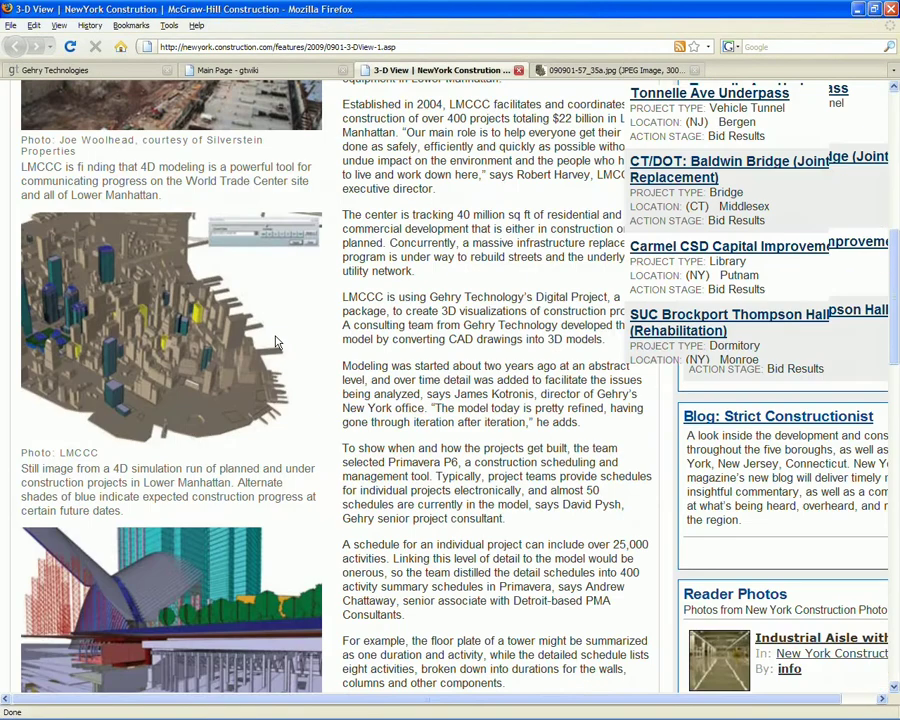
pyautogui.scroll(-4, 257, 377)
pyautogui.keyDown('ctrl'); pyautogui.scroll(1, 257, 377); pyautogui.keyUp('ctrl')
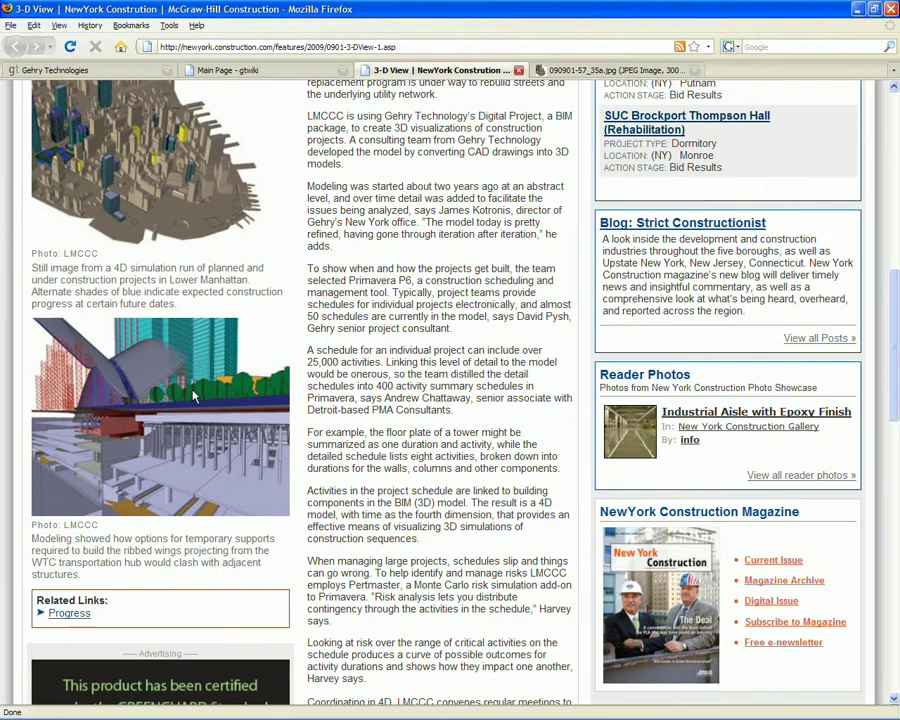
# - Minimize Firefox, bring up TEAM_COLLABORATION.pdf in Acrobat, and scroll to the SD/DD tree-structure page
pyautogui.click(858, 12)
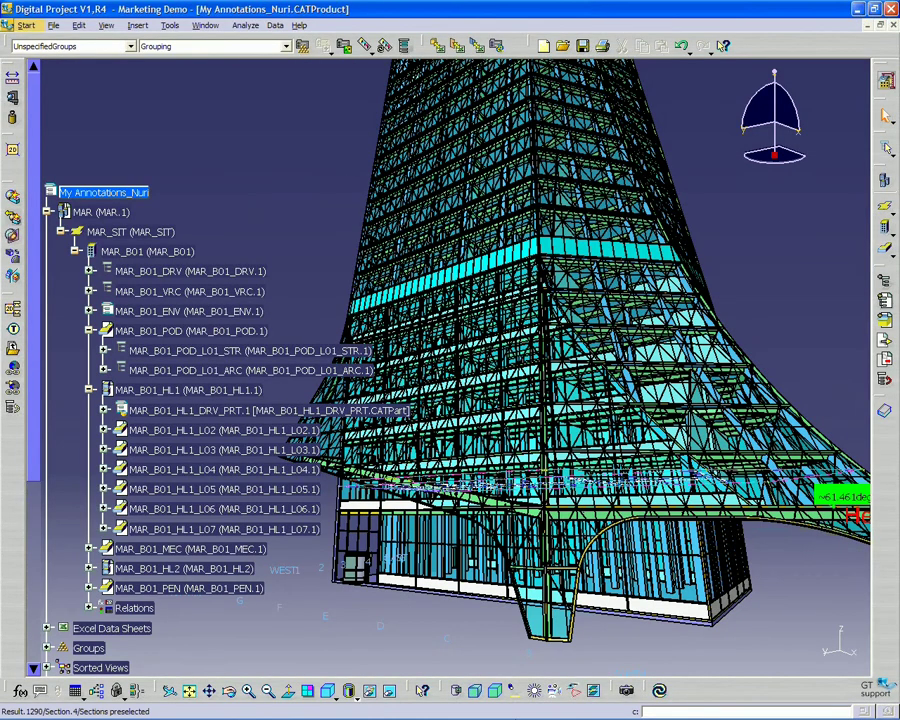
pyautogui.moveTo(490, 712)
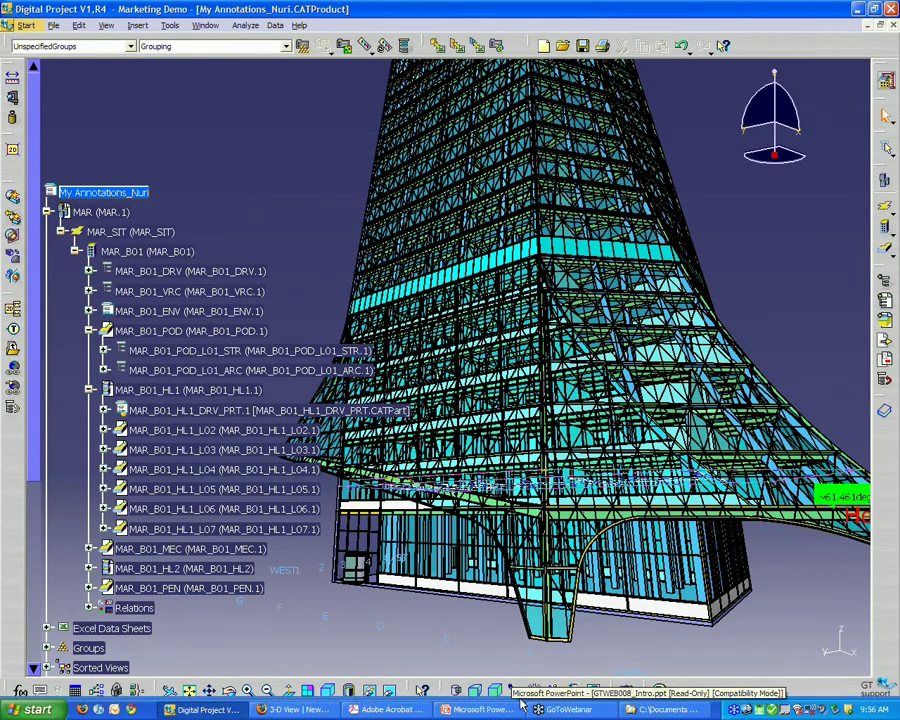
pyautogui.click(390, 709)
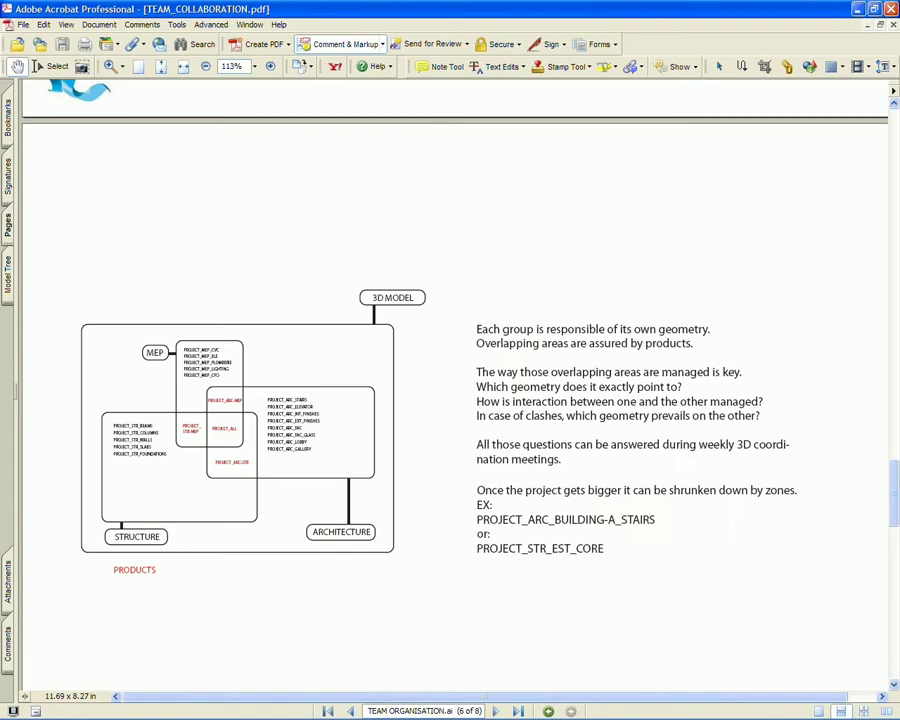
pyautogui.scroll(10, 673, 277)
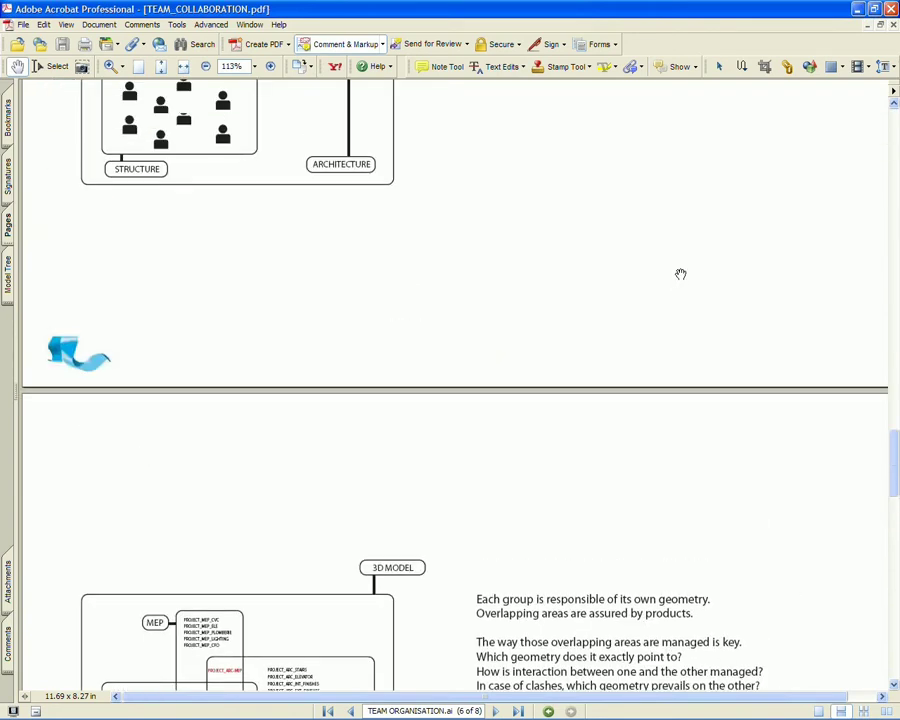
pyautogui.scroll(20, 680, 273)
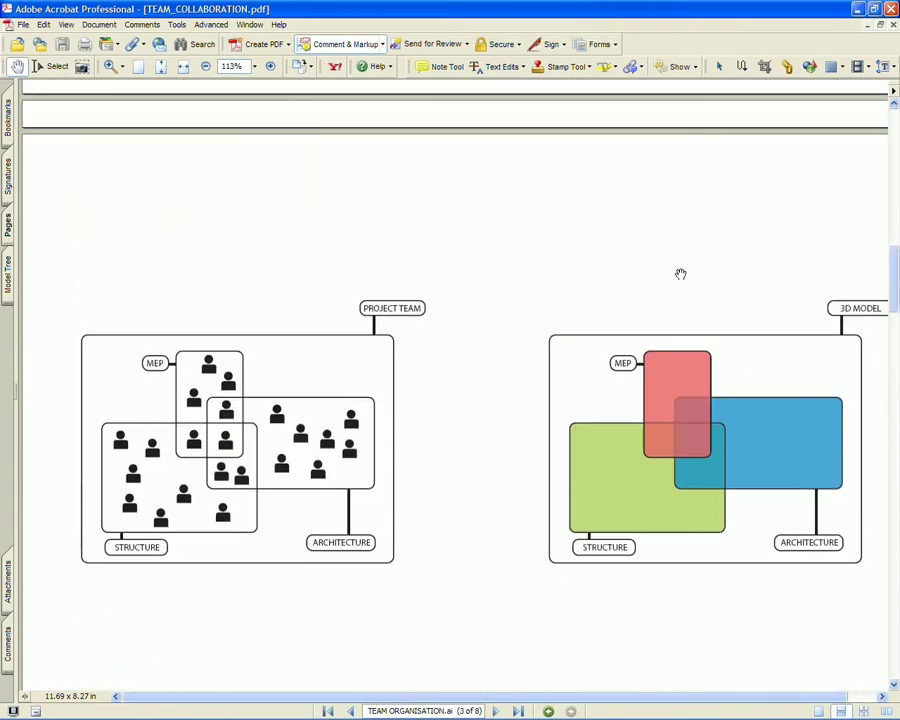
pyautogui.scroll(6, 680, 273)
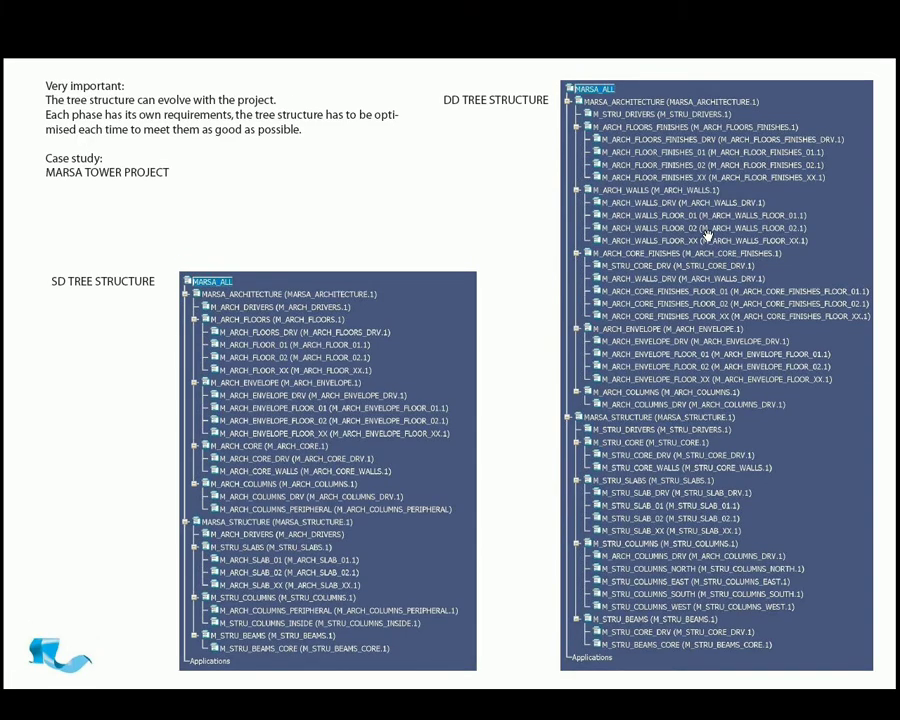
# - Exit Full Screen mode, returning to TEAM_COLLABORATION.pdf on page 7 of 8
pyautogui.press('Escape')
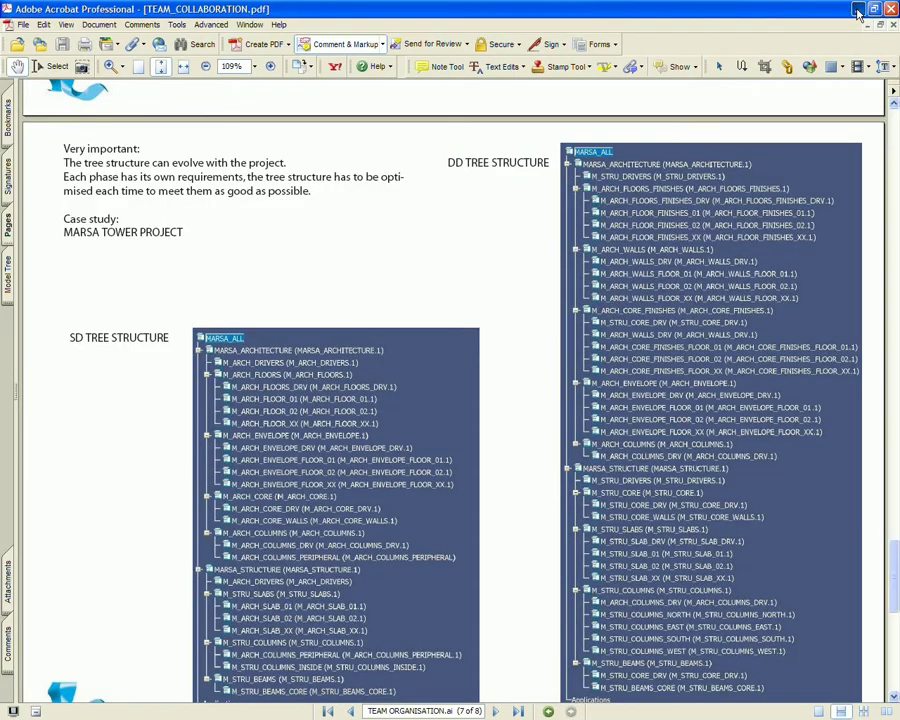
# - Minimize Acrobat so the Digital Project tower model and expanded product tree come to the front
pyautogui.click(857, 9)
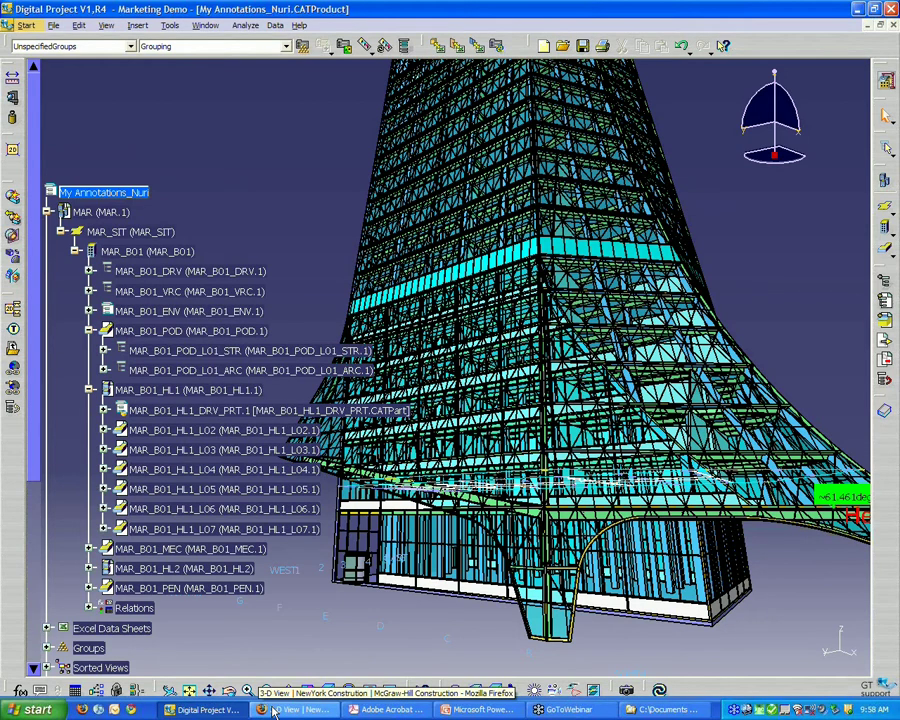
# - Bring Firefox back, open Events > Webinars on the Gehry Technologies site, and scroll the Building Fluency sessions
pyautogui.click(273, 711)
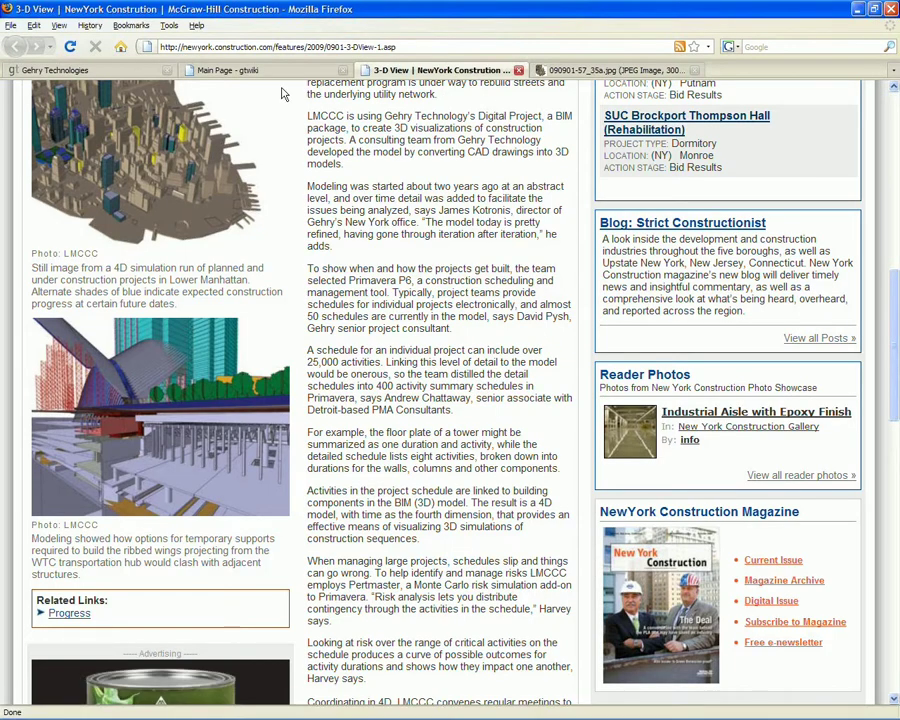
pyautogui.click(158, 70)
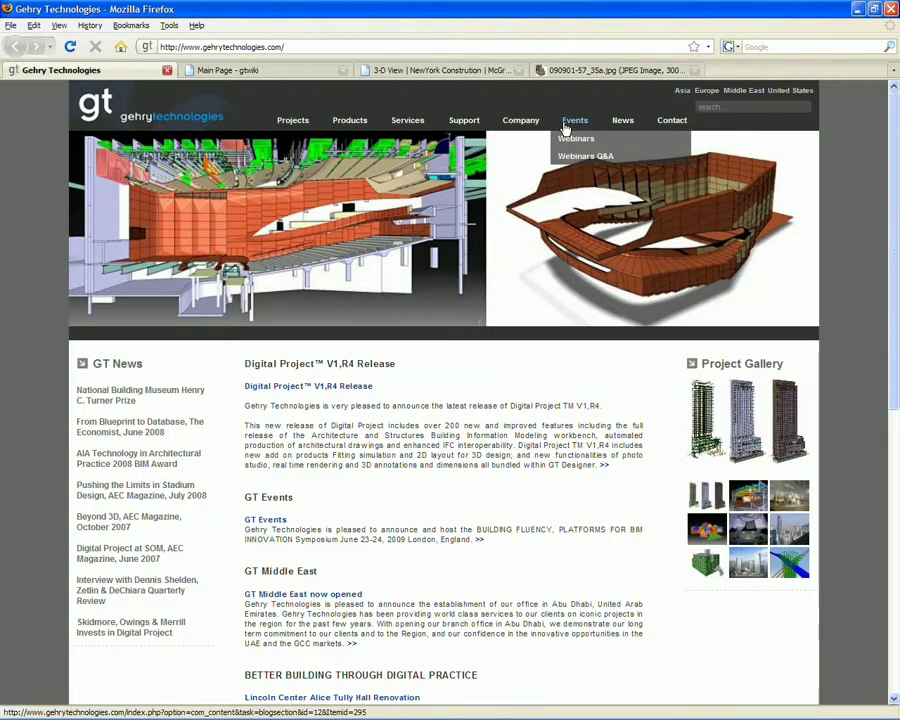
pyautogui.click(576, 138)
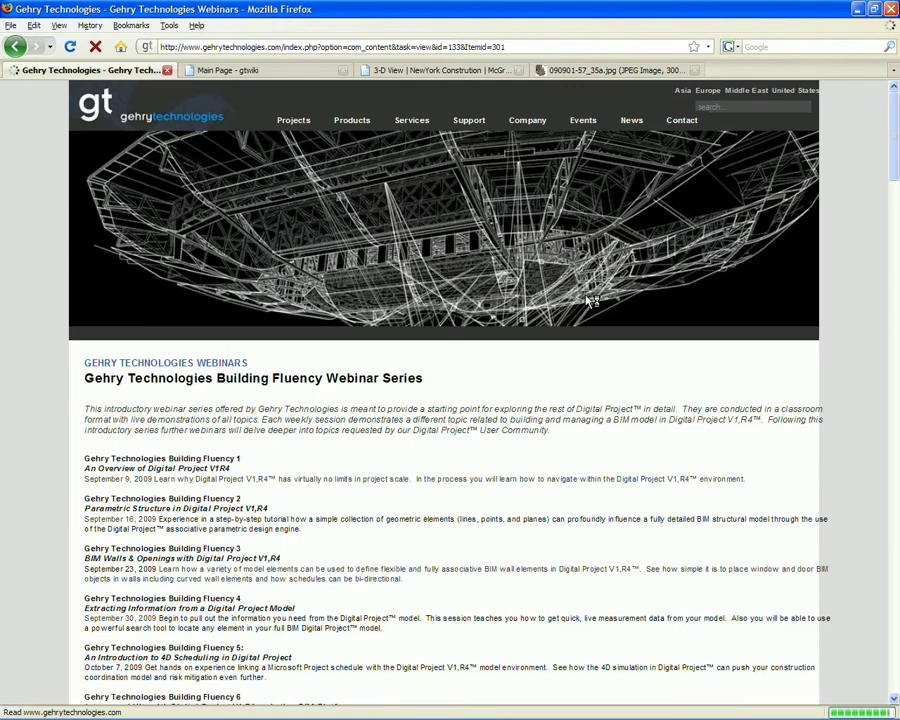
pyautogui.scroll(-4, 588, 397)
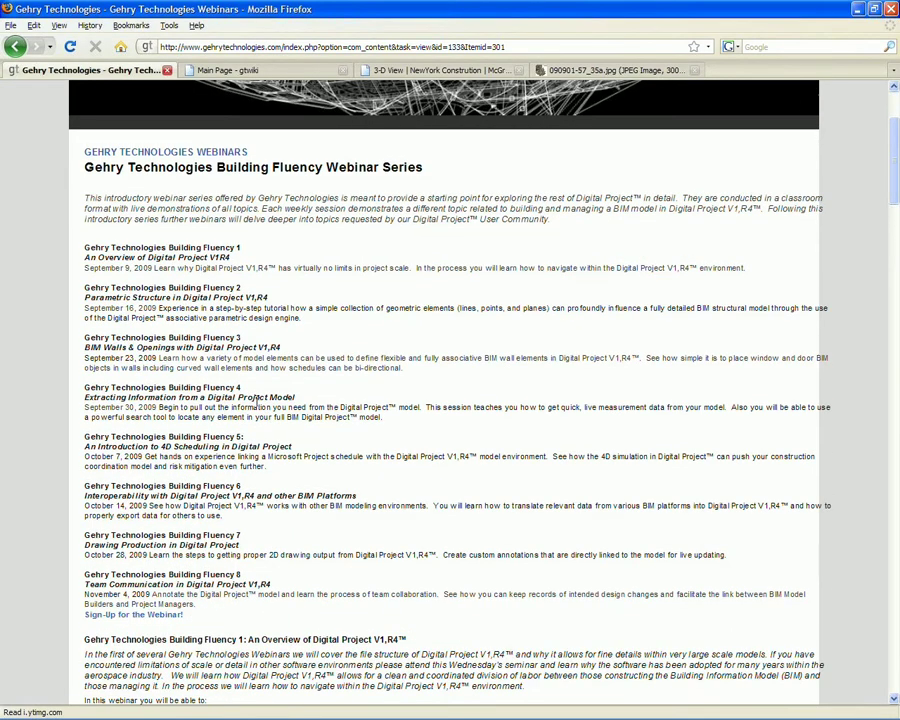
pyautogui.scroll(-1, 258, 401)
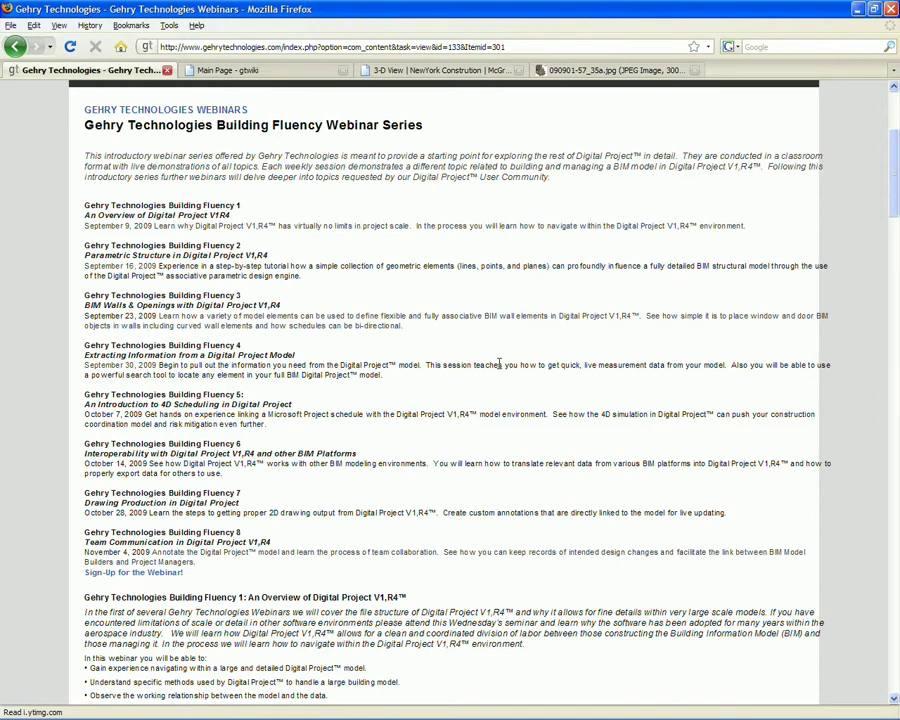
pyautogui.scroll(3, 318, 240)
pyautogui.scroll(3, 470, 200)
pyautogui.moveTo(476, 120)
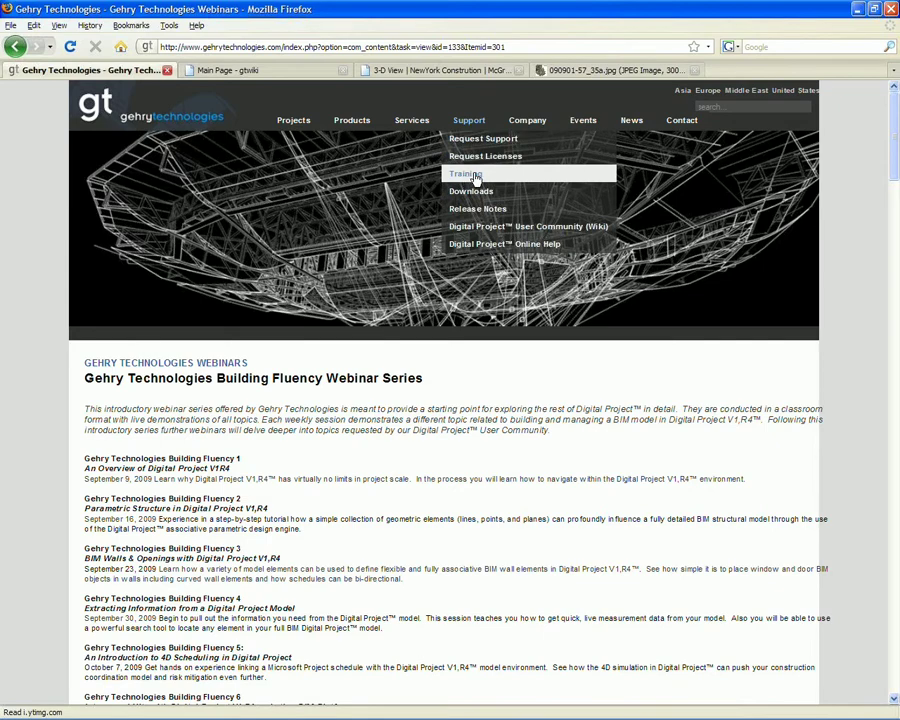
# - Open the Support > Training page on the Gehry Technologies website
pyautogui.click(465, 176)
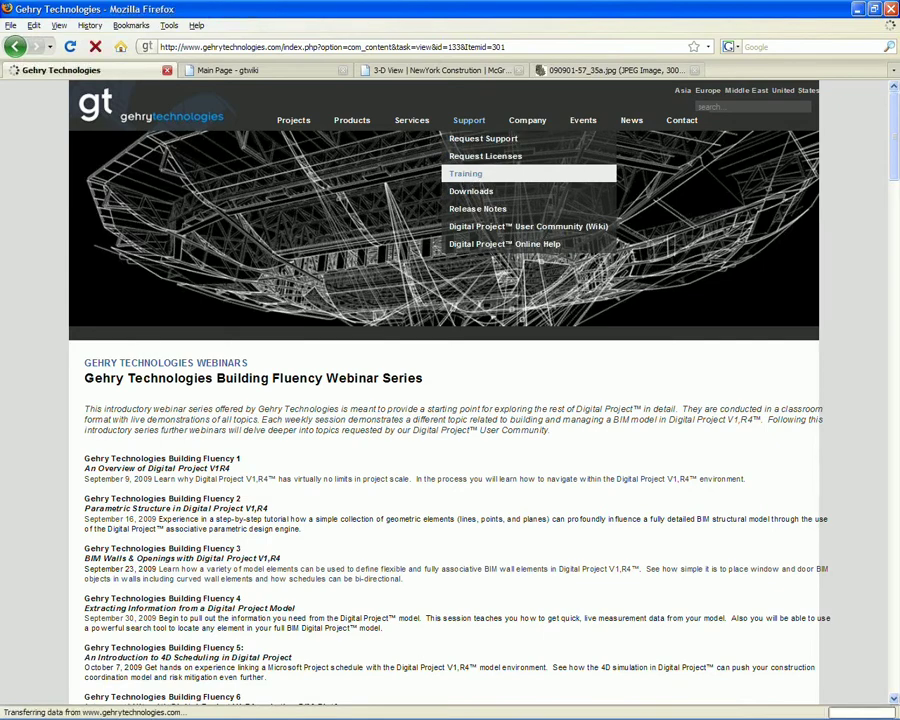